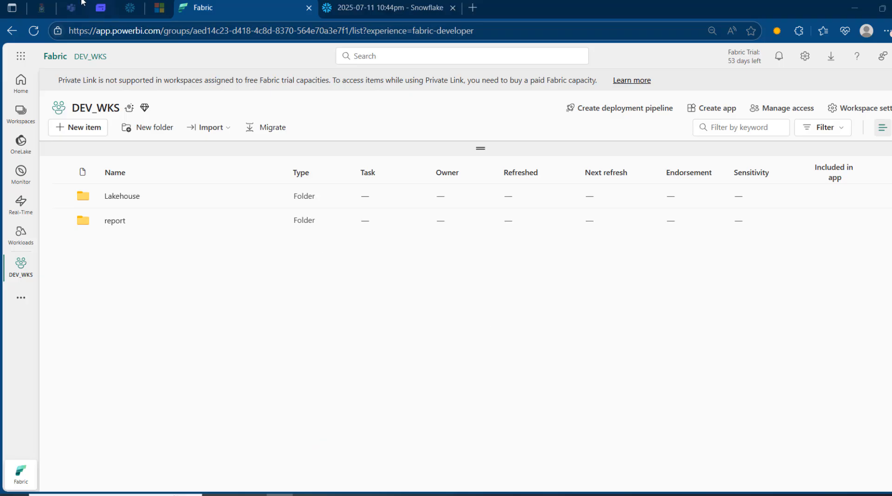
Step: Switch to the Snowflake worksheet and expand the FABRIC_DB database to view its schemas
left_click(399, 5)
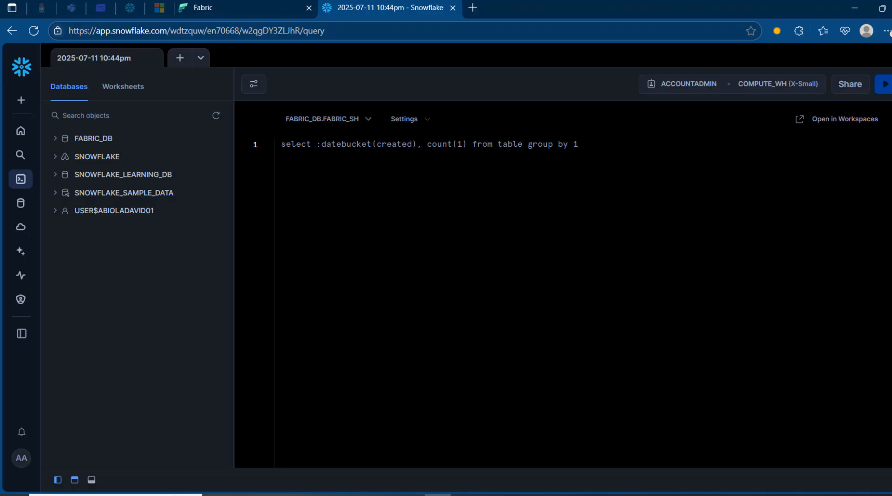
mouse_move(126, 143)
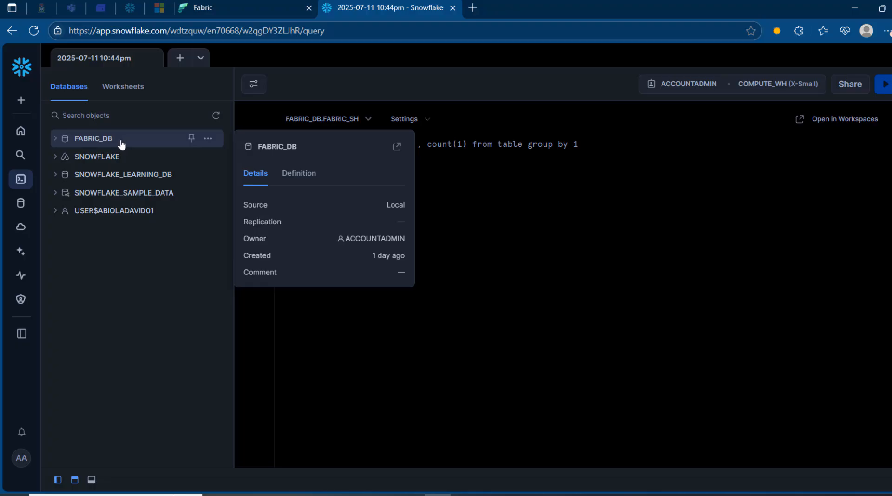
left_click(54, 143)
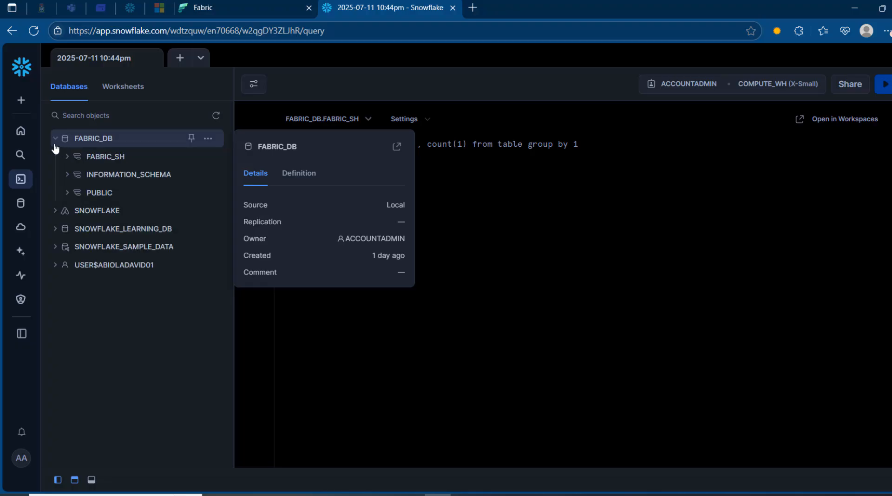
mouse_move(103, 159)
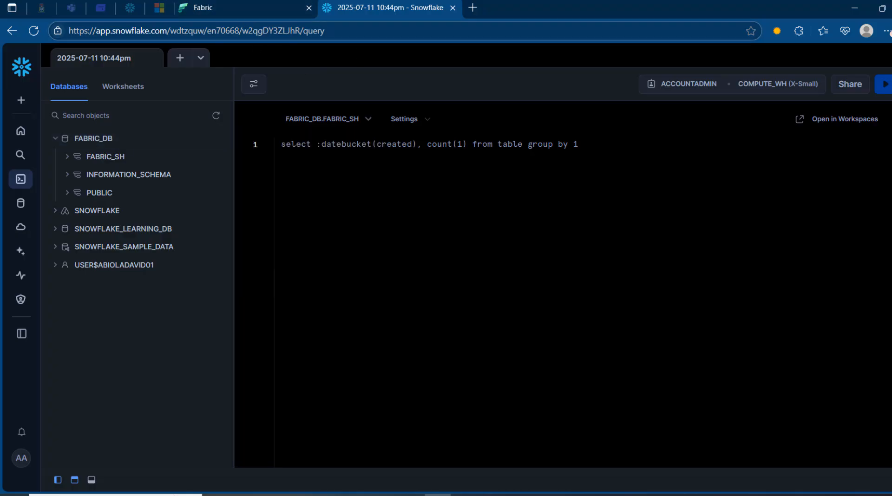
Step: Write the statement USE DATABASE FABRIC_DB; at the start of the empty worksheet
type("USE D")
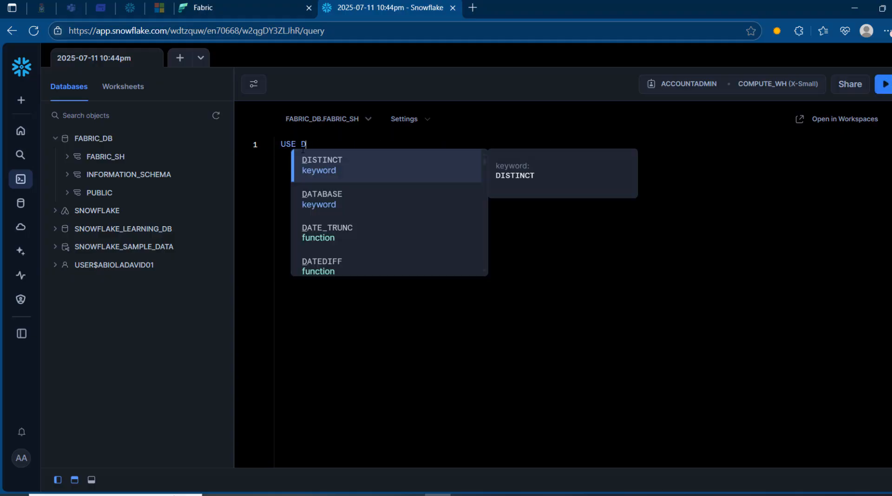
type("ATABASE ")
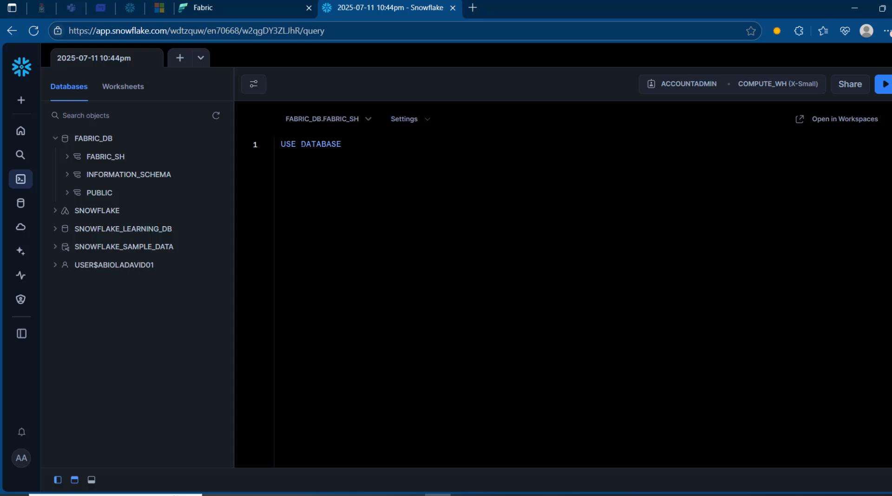
type("FABRIC_DB;")
key("Return")
key("Return")
Step: Add the statement USE SCHEMA FABRIC_SH; below the database statement and run both statements
type("USE SCHE")
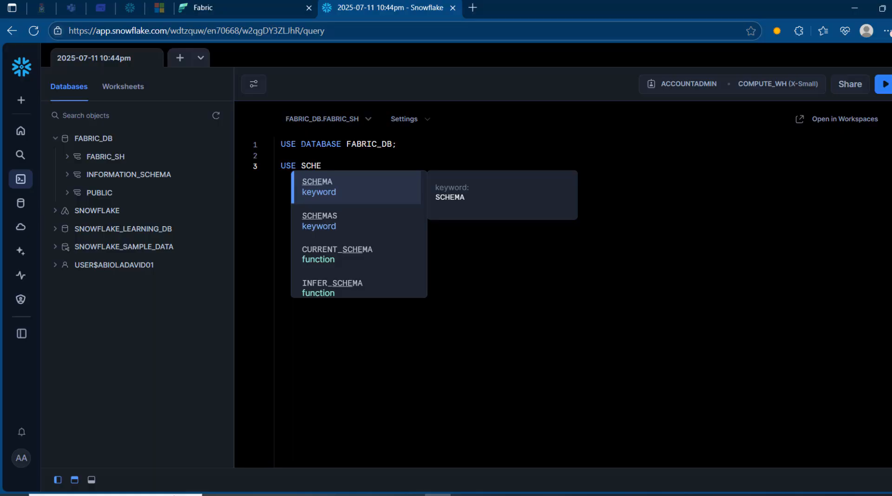
key("Tab")
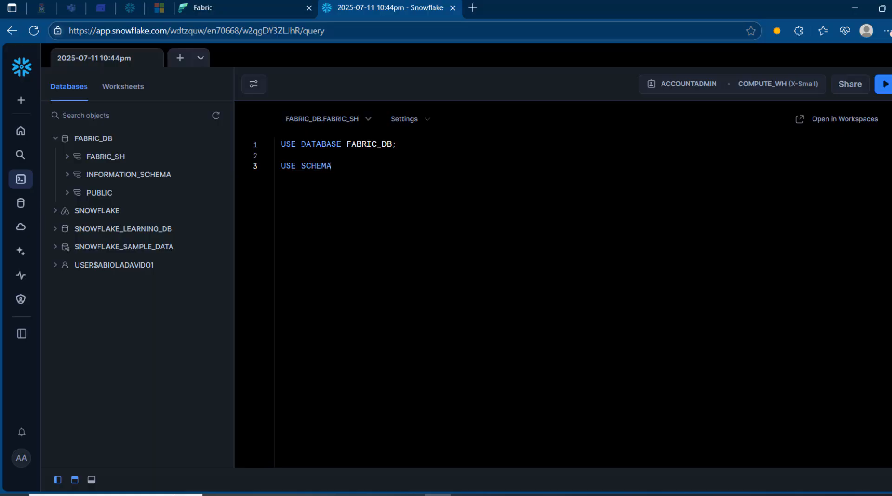
type("FA")
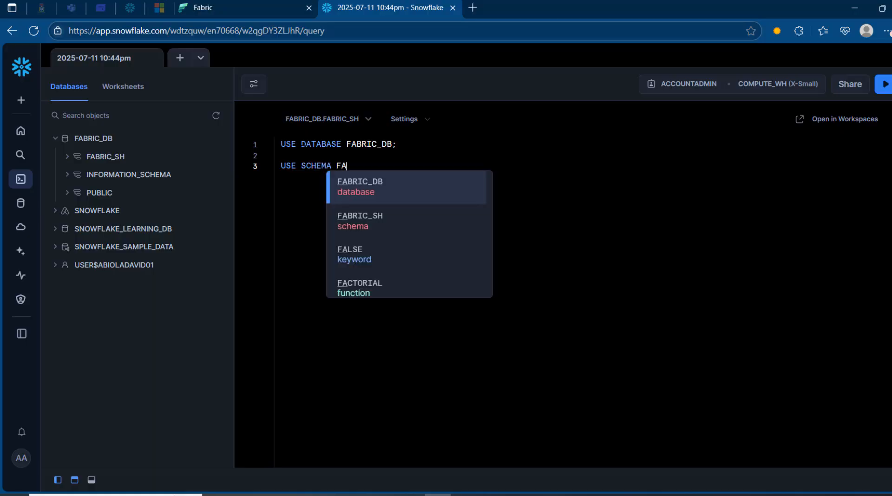
key("Down")
key("Tab")
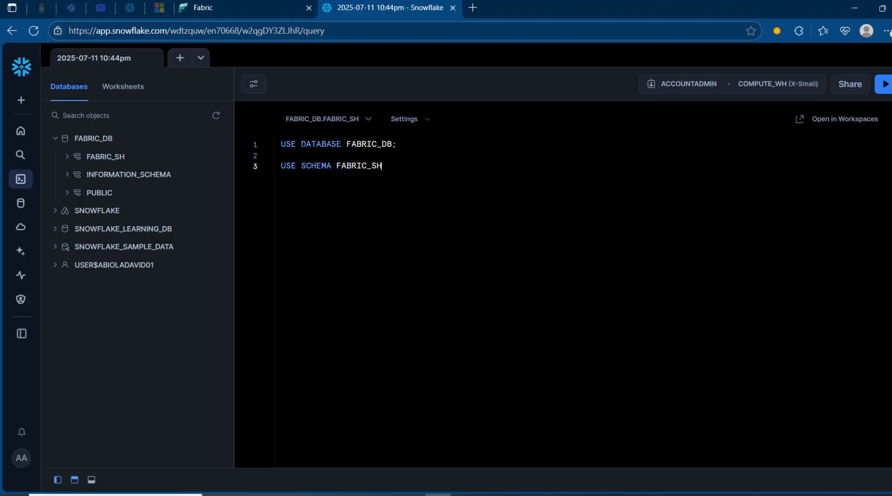
type(";")
key("ctrl+a")
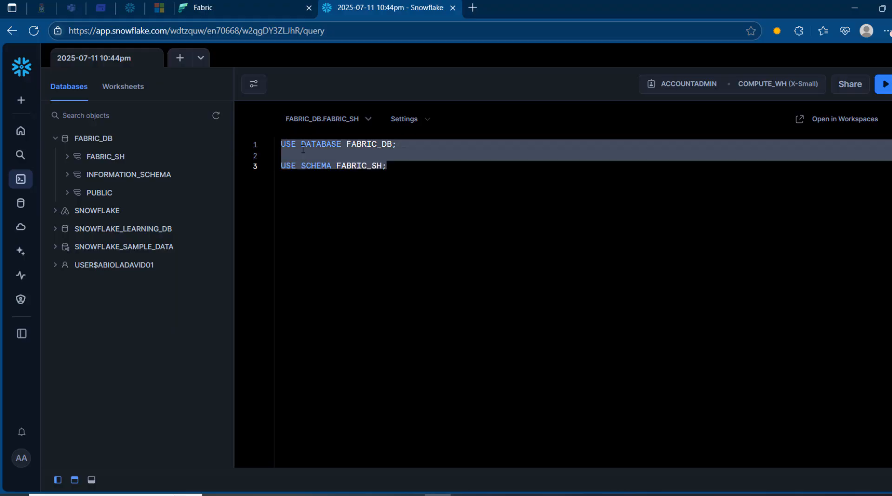
key("ctrl+Return")
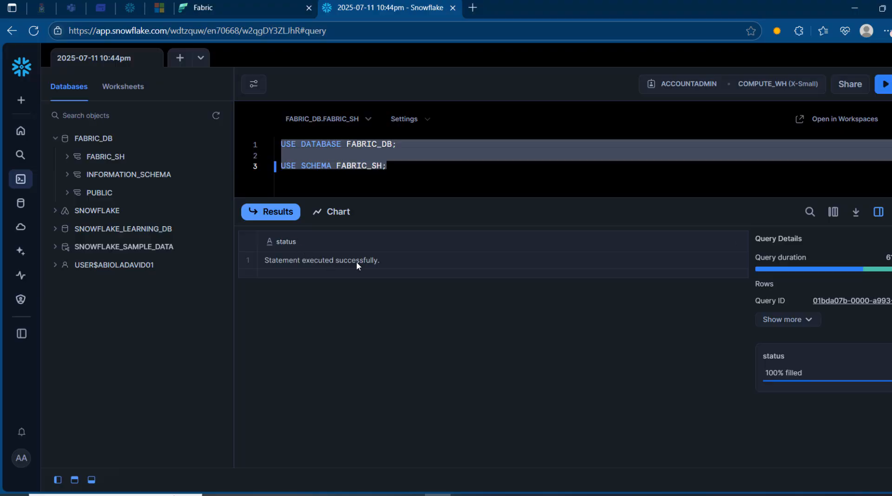
Step: Replace the worksheet's statements with the copied SQL script that creates and fills the Customers and Orders tables
left_click_drag(387, 166, 234, 136)
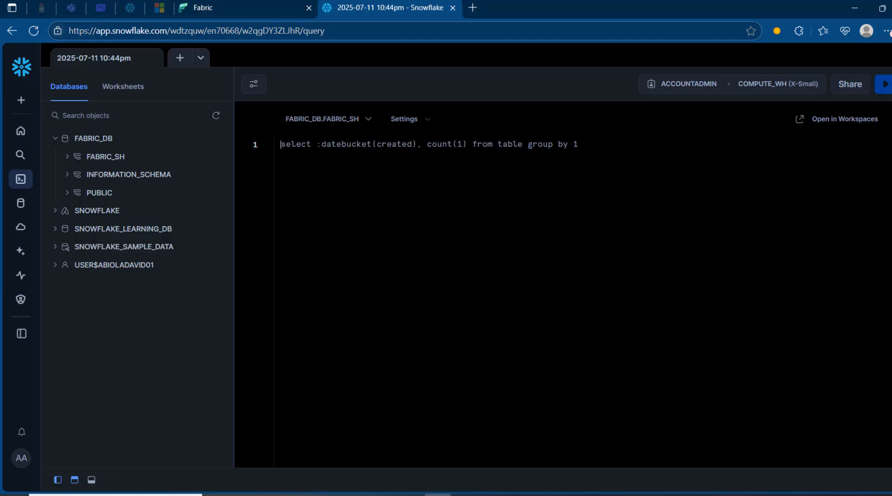
key("ctrl+v")
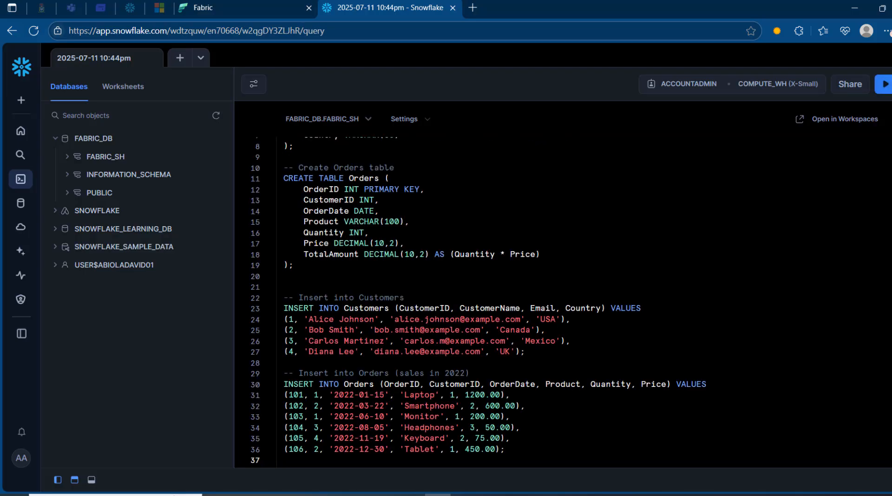
Step: Review the column definitions and run only the two CREATE TABLE statements for Customers and Orders
key("Up")
key("Up")
key("Up")
key("Up")
key("Up")
key("Up")
key("Up")
key("Up")
key("Up")
key("Up")
key("Up")
key("Up")
key("Up")
key("Up")
key("Up")
key("Up")
key("Up")
key("Up")
key("Up")
key("Up")
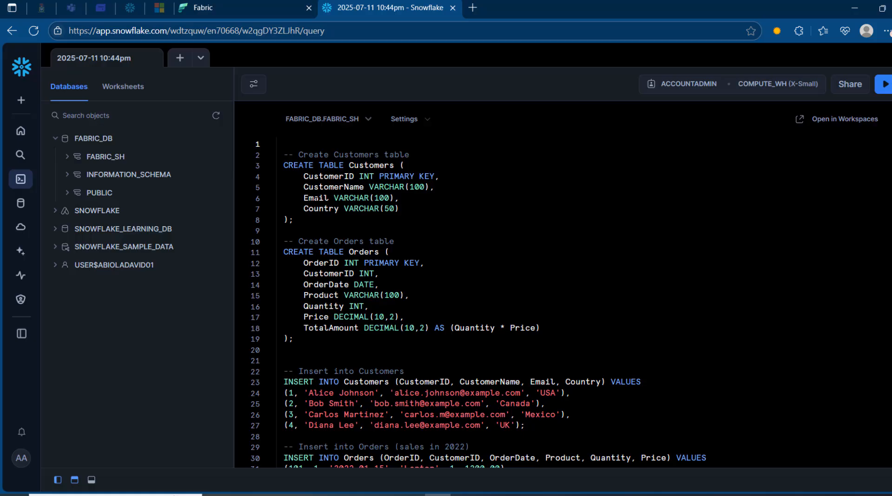
left_click(368, 177)
left_click_drag(377, 186, 438, 177)
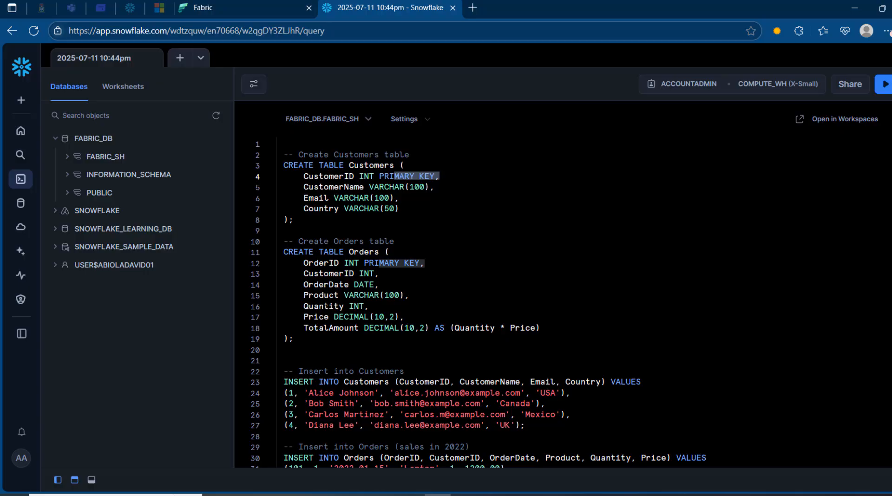
left_click_drag(323, 317, 395, 317)
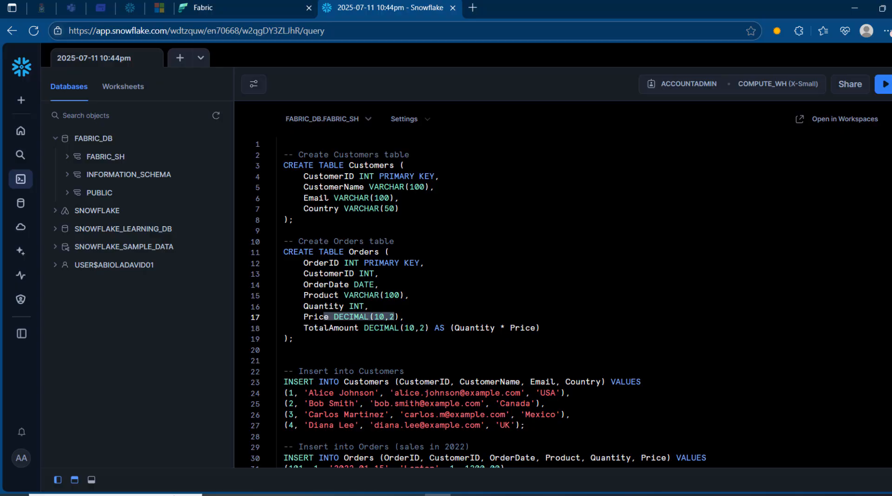
left_click_drag(309, 328, 344, 328)
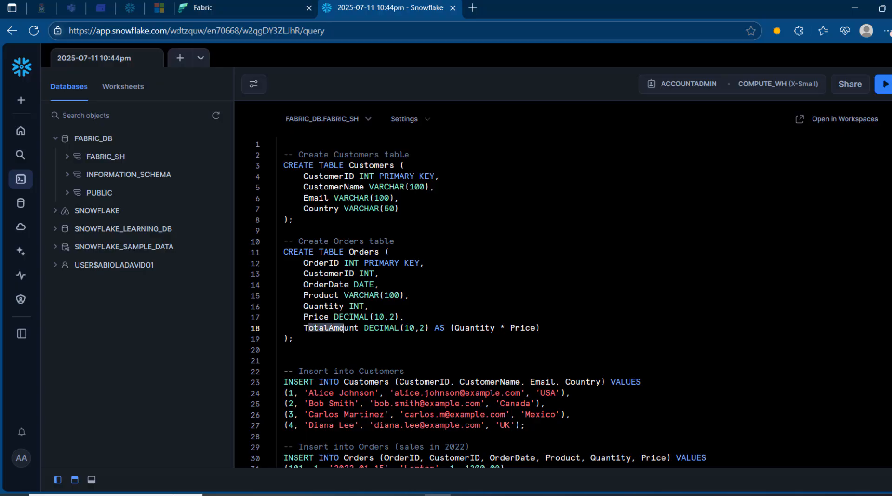
left_click_drag(294, 338, 279, 144)
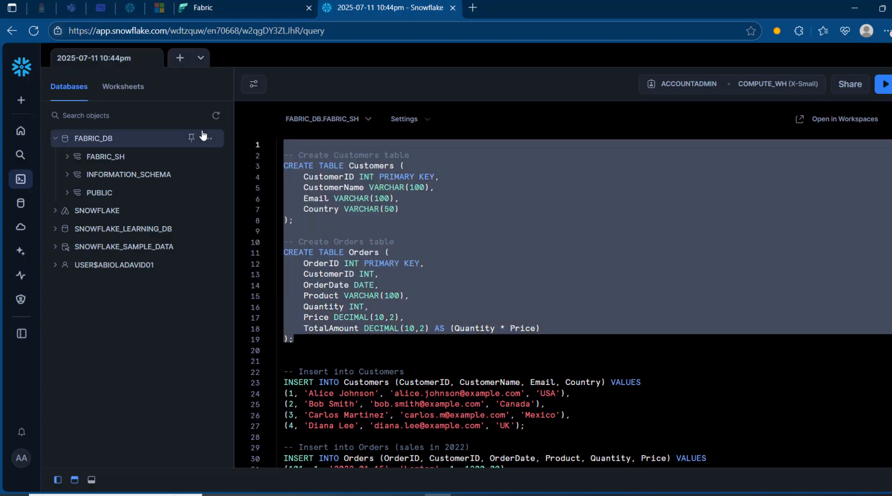
key("ctrl+Return")
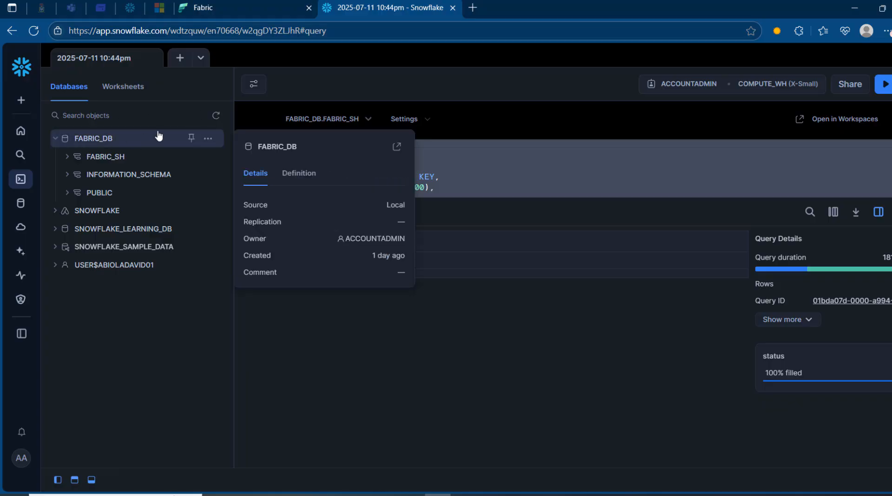
Step: Refresh the database object list and expand the tables of the FABRIC_SH schema
left_click(216, 117)
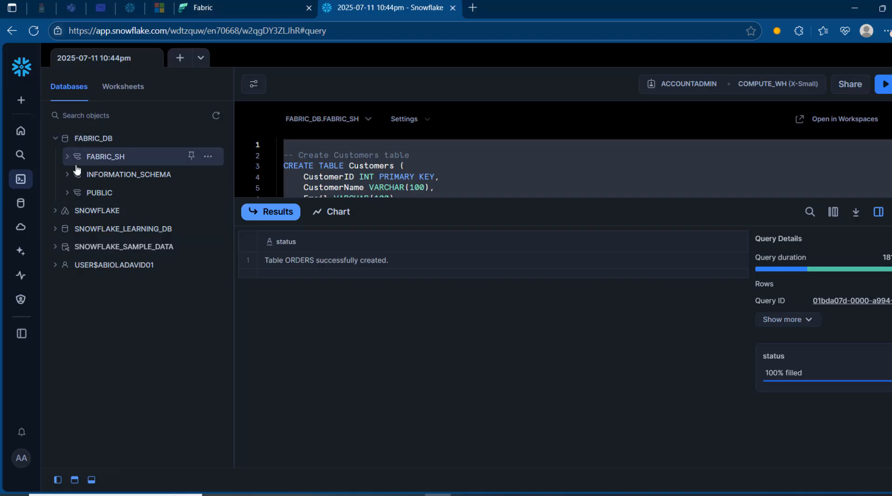
mouse_move(76, 158)
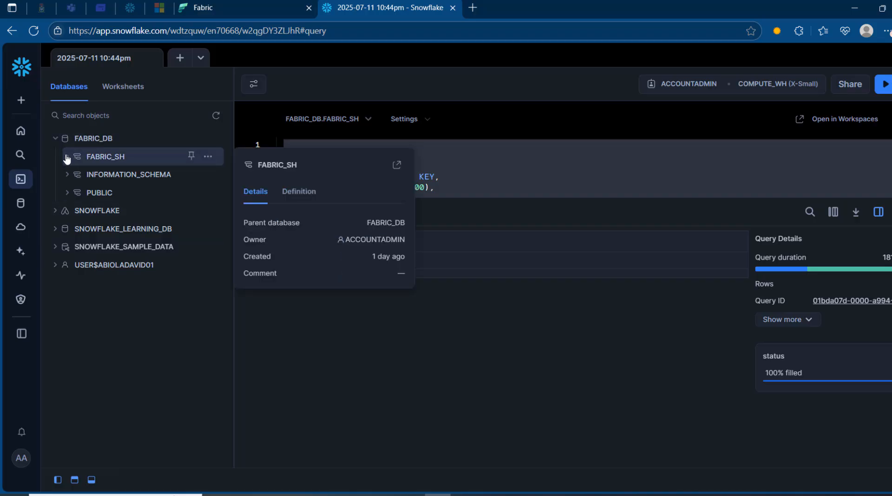
left_click(67, 157)
left_click(216, 116)
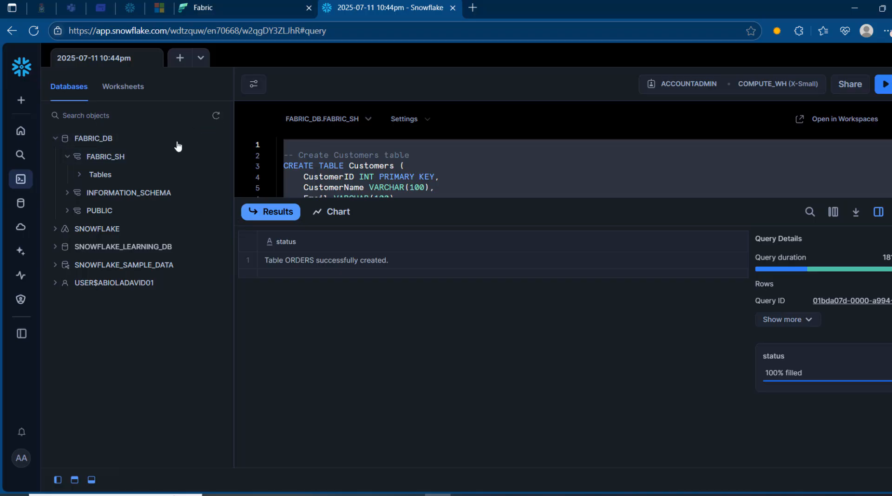
left_click(75, 176)
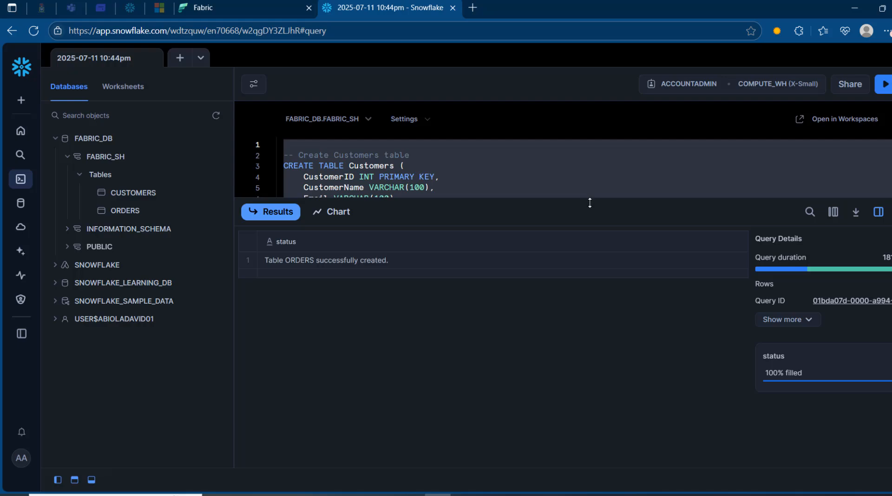
Step: Review the INSERT INTO Customers statement with its four rows and run it
left_click_drag(589, 203, 590, 467)
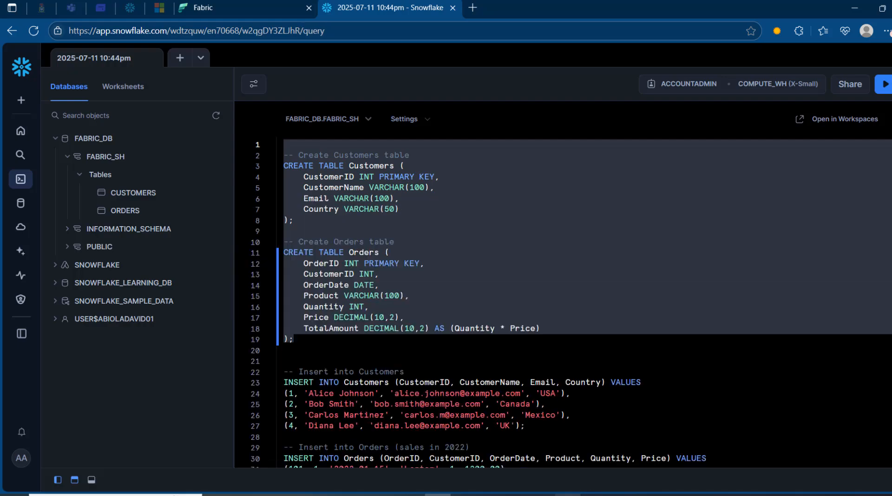
left_click(576, 372)
key("Down")
key("Down")
key("Down")
key("Down")
key("Down")
key("Down")
key("Down")
key("Down")
key("Down")
key("Down")
key("Down")
key("Down")
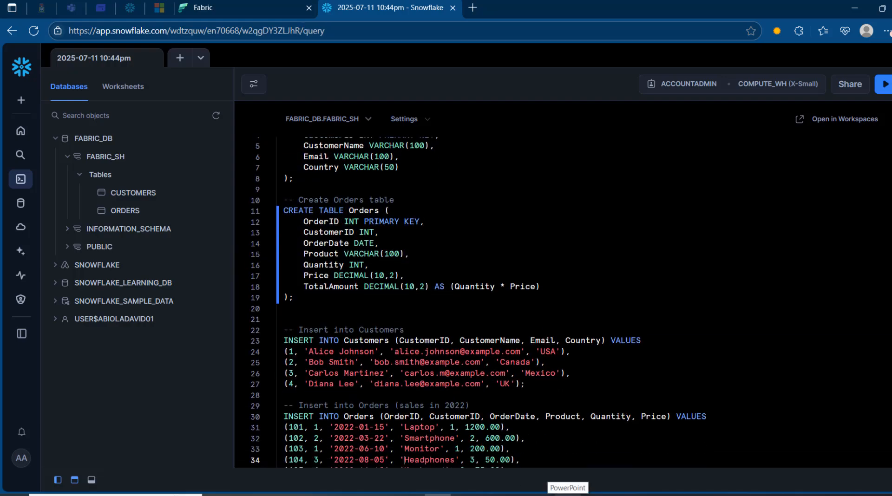
key("Down")
key("Down")
key("Down")
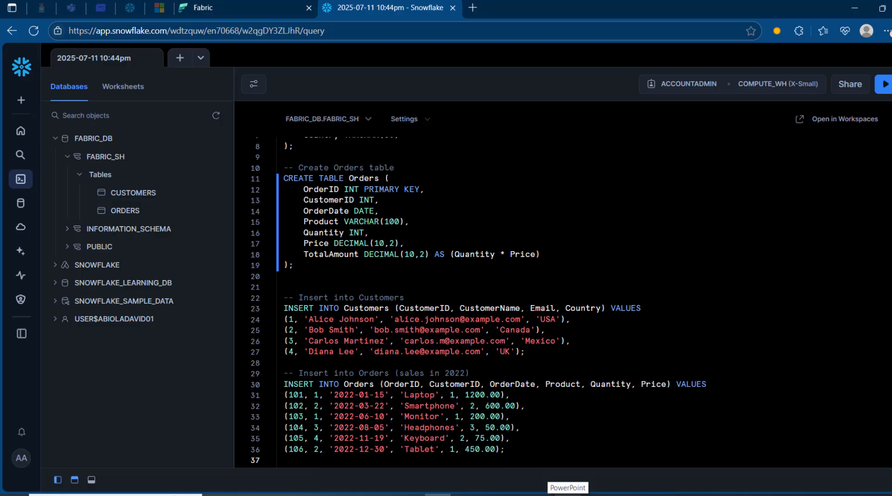
left_click_drag(525, 351, 289, 321)
left_click_drag(398, 308, 570, 319)
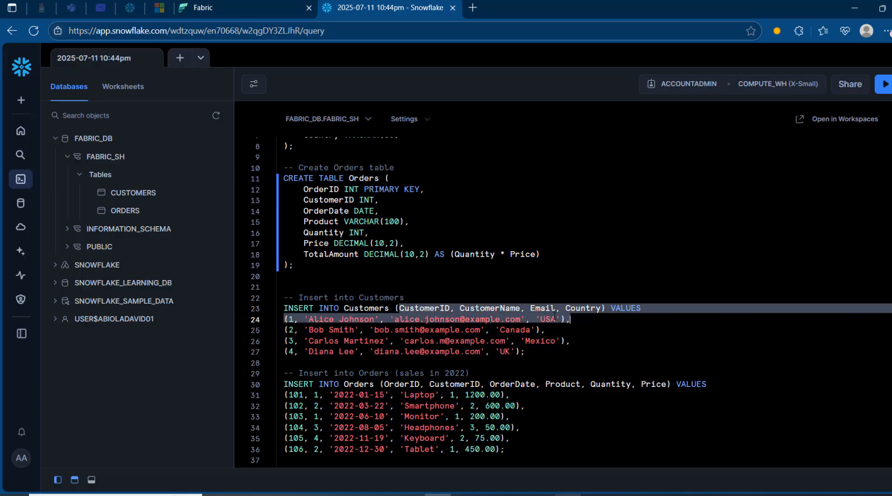
left_click(611, 308)
left_click_drag(299, 308, 415, 319)
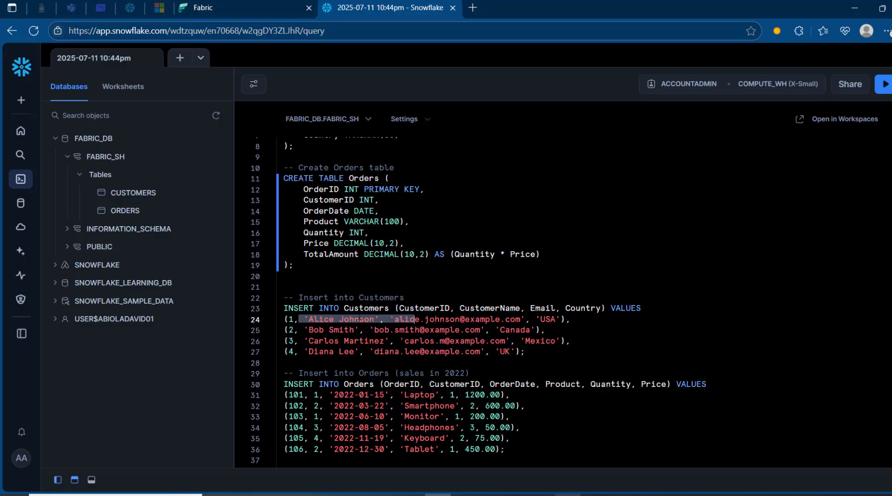
left_click_drag(309, 341, 344, 362)
left_click(344, 363)
left_click_drag(283, 363, 469, 330)
left_click(469, 330)
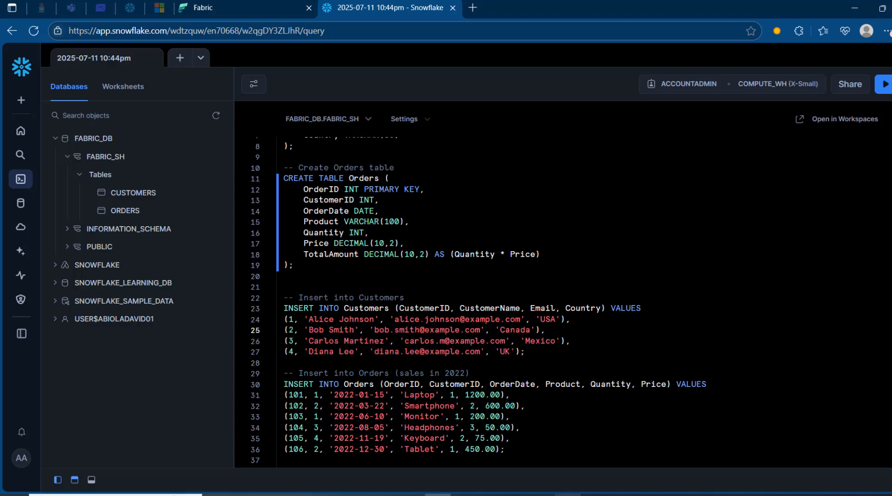
key("ctrl+Return")
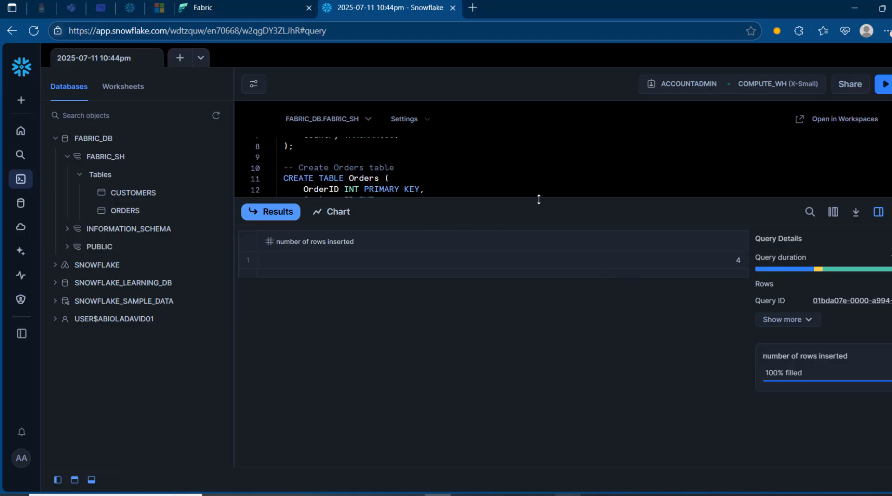
Step: Review the INSERT INTO Orders statement with its six 2022 sales rows and run it
left_click_drag(539, 199, 559, 462)
left_click(439, 406)
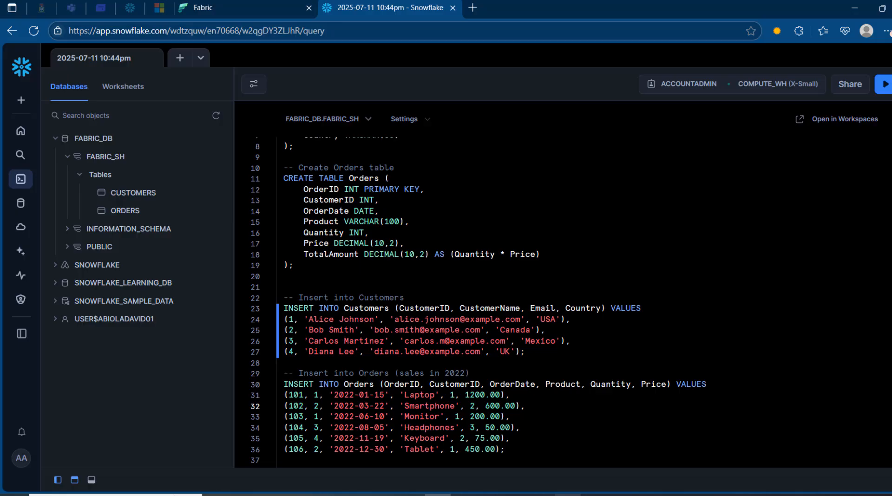
left_click_drag(395, 384, 509, 395)
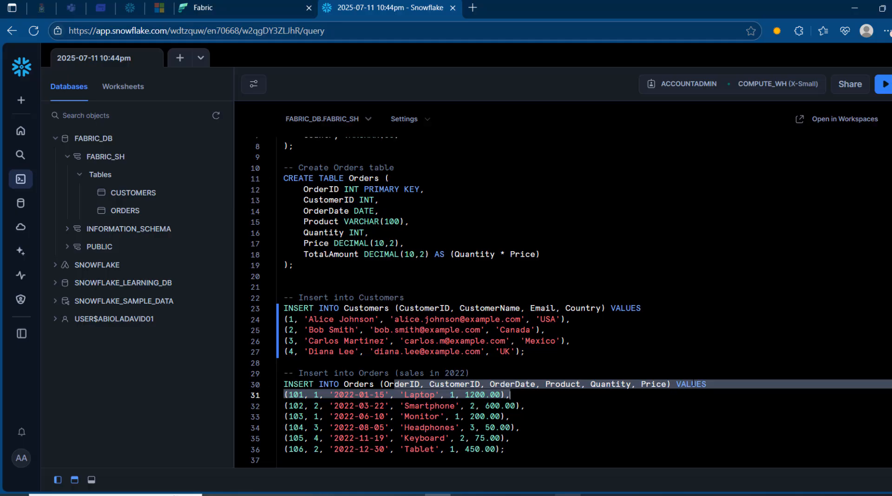
left_click(691, 384)
left_click(293, 394)
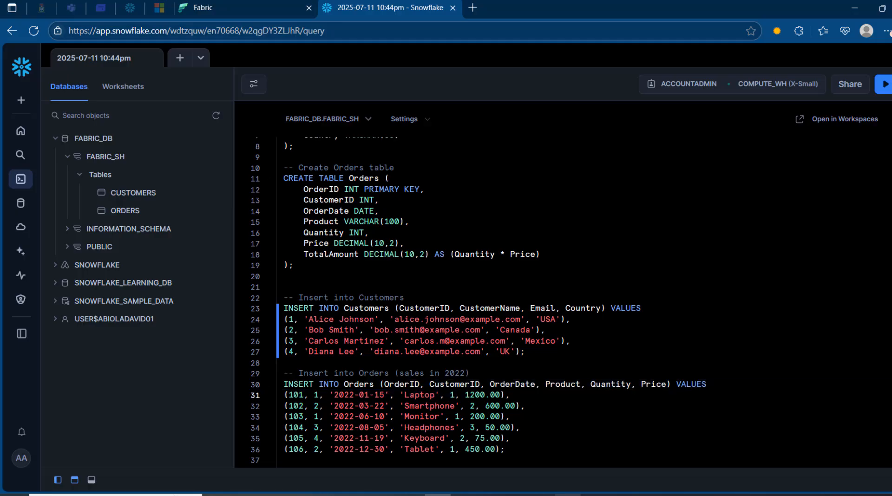
left_click(369, 405)
left_click_drag(328, 405, 419, 405)
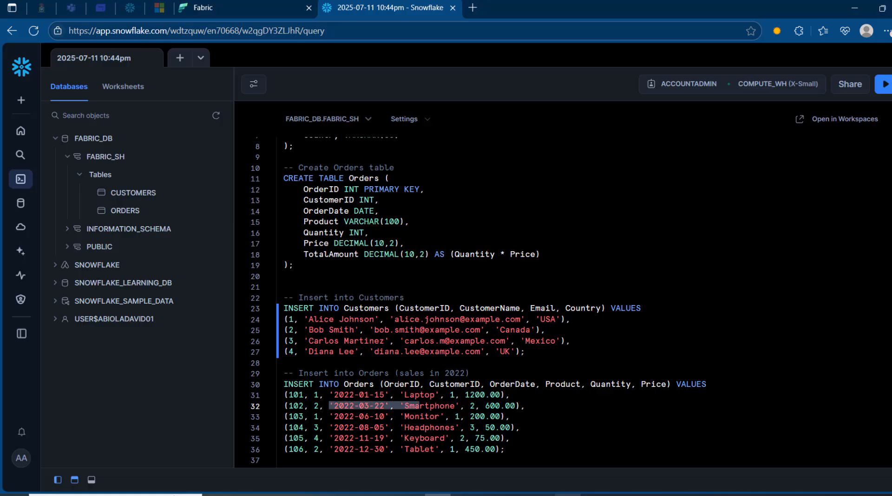
left_click(338, 319)
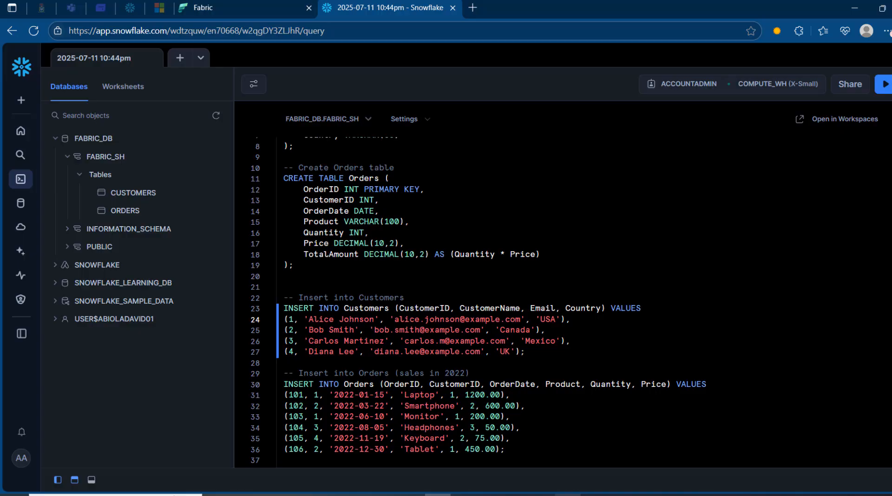
left_click(359, 406)
key("ctrl+Return")
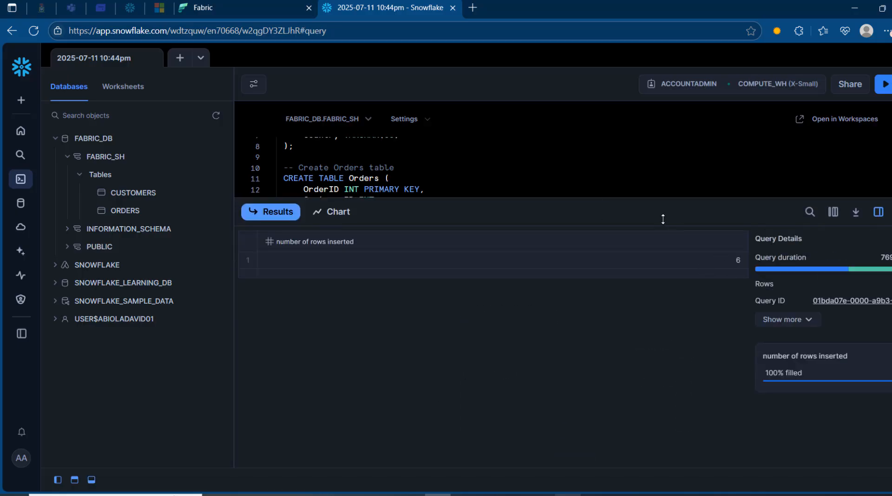
Step: Bring the full script back into view and add blank lines below the Orders INSERT statement
left_click_drag(626, 206, 623, 492)
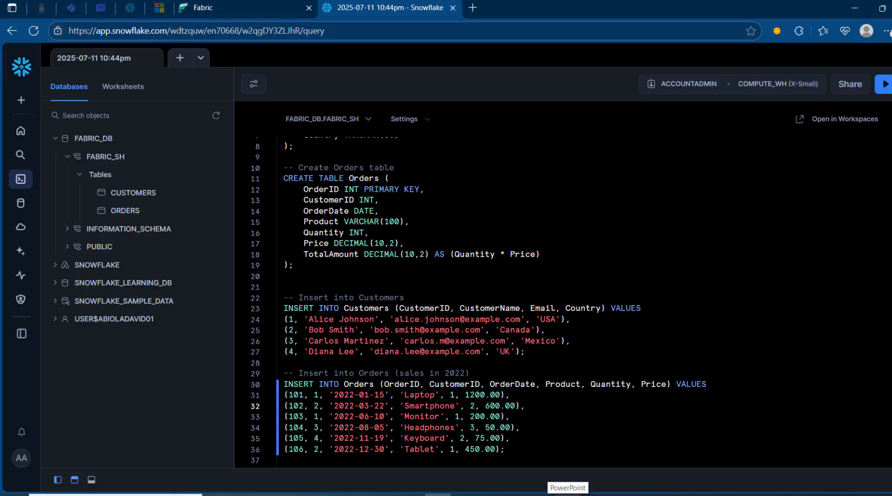
key("Down")
key("Down")
key("Down")
key("Down")
key("Down")
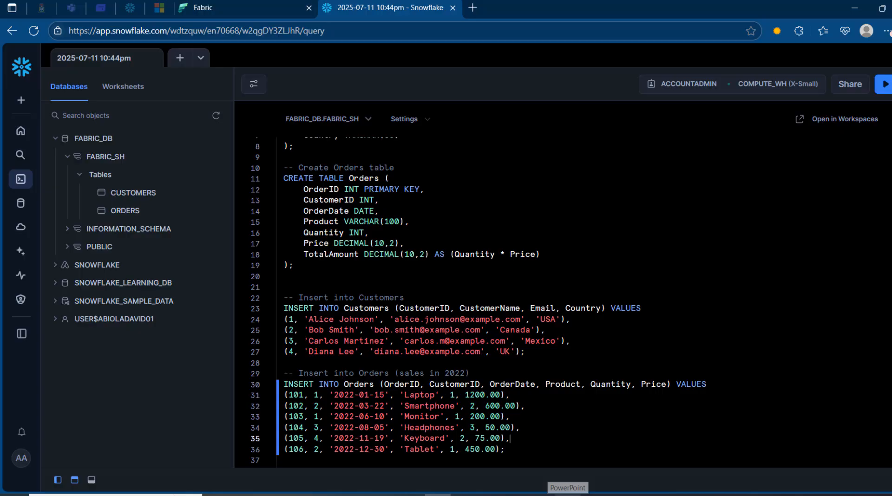
key("Return")
key("Return")
key("Return")
key("Return")
key("Return")
key("Return")
key("Return")
key("Return")
key("Return")
key("Return")
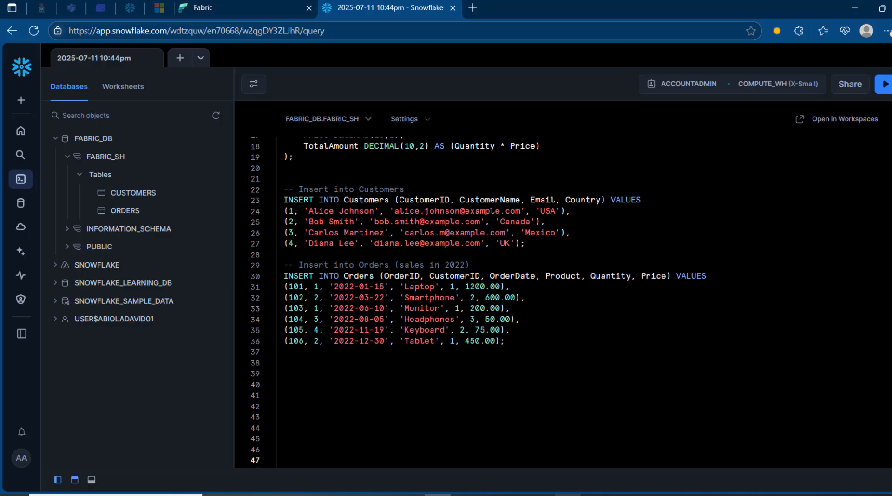
Step: Write SELECT * FROM customers; on line 38 below the INSERT statements and run it
left_click(287, 365)
type("SE")
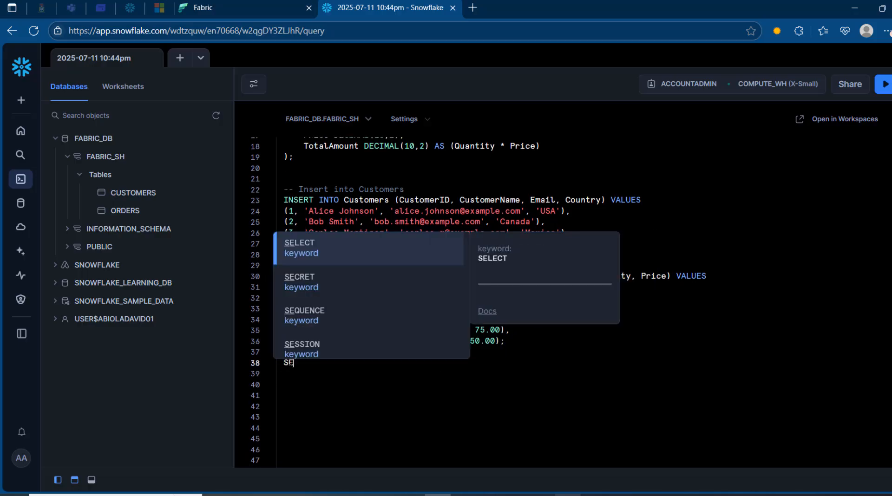
type("LECT * FROM cus")
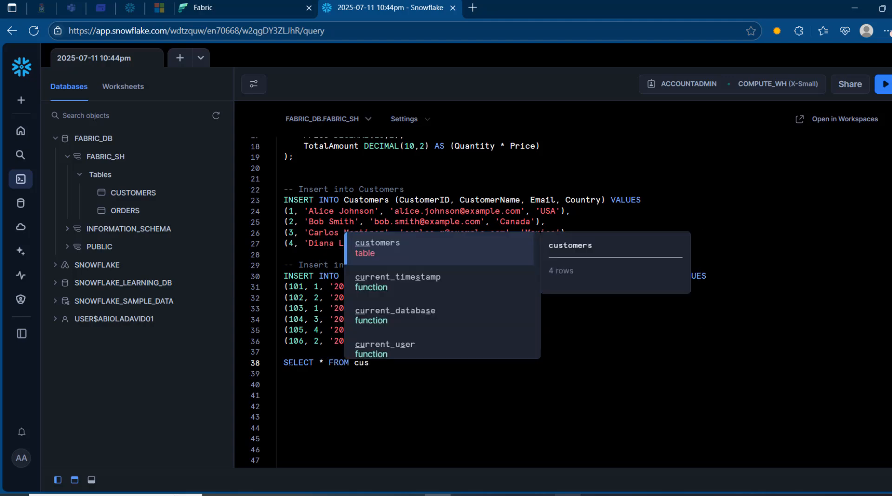
key("Tab")
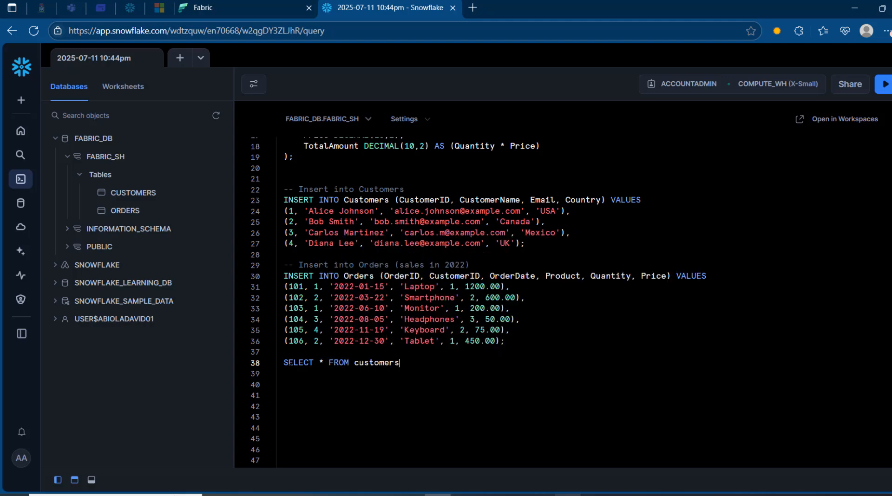
type(";")
key("ctrl+Return")
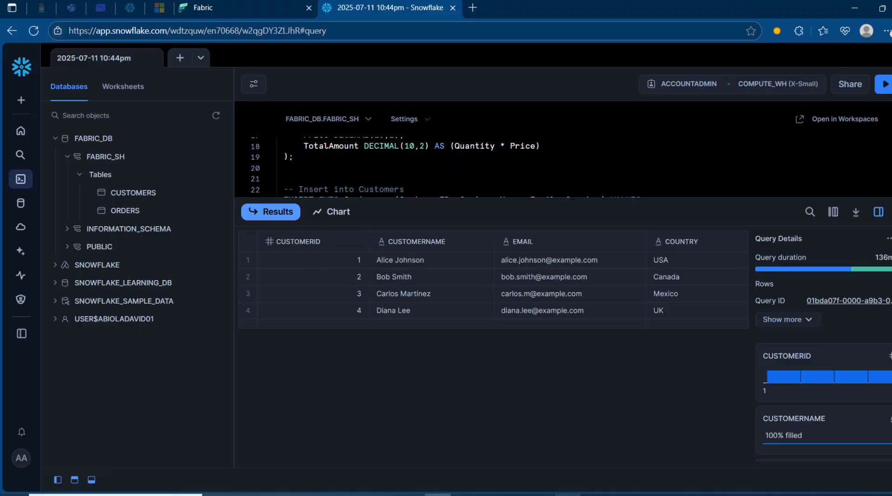
Step: Change the table in the SELECT query from customers to orders and run the query
left_click_drag(573, 199, 566, 332)
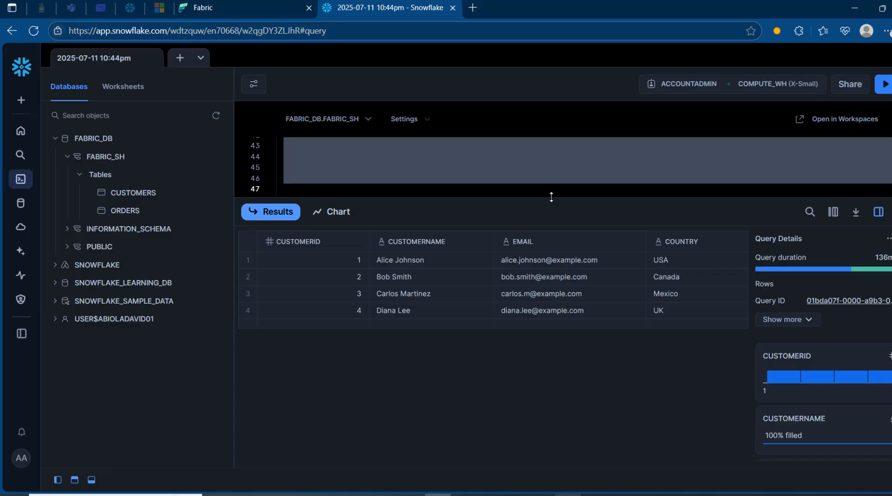
left_click_drag(551, 196, 547, 329)
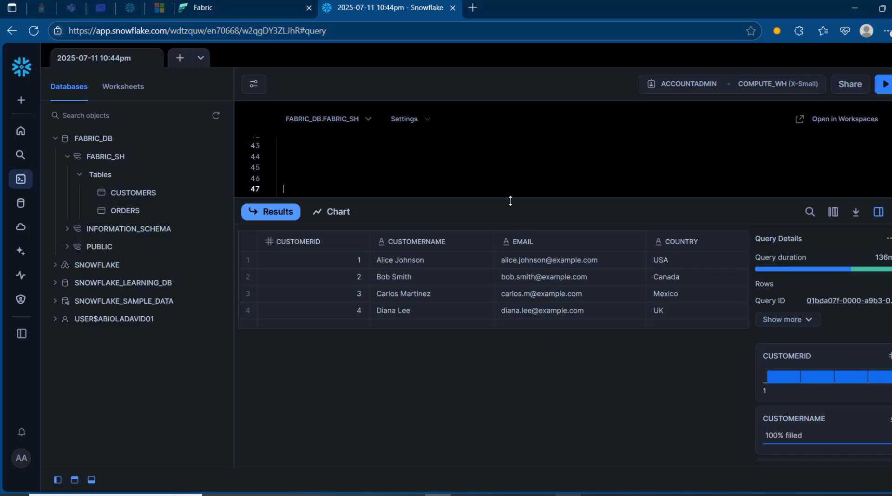
left_click_drag(511, 199, 509, 483)
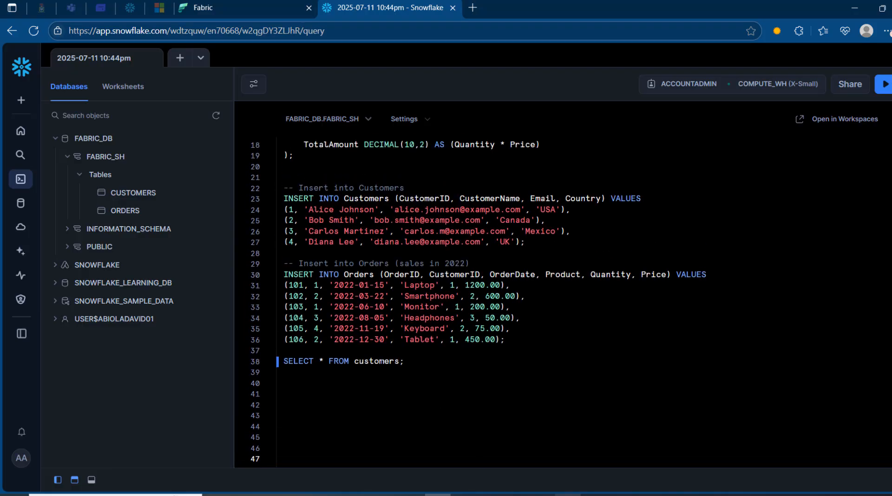
double_click(377, 361)
type("order")
key("Return")
type("s")
key("ctrl+Return")
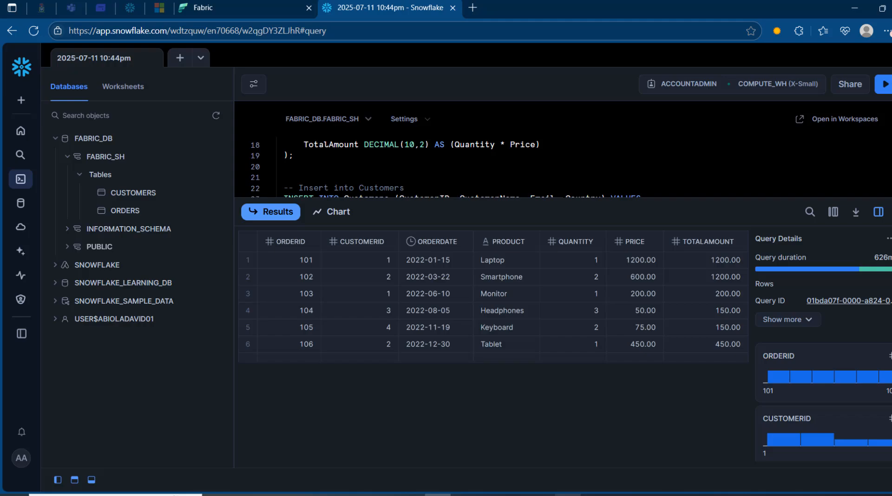
Step: Switch to Microsoft Fabric and create a folder named Warehouse in the DEV_WKS workspace
left_click(232, 5)
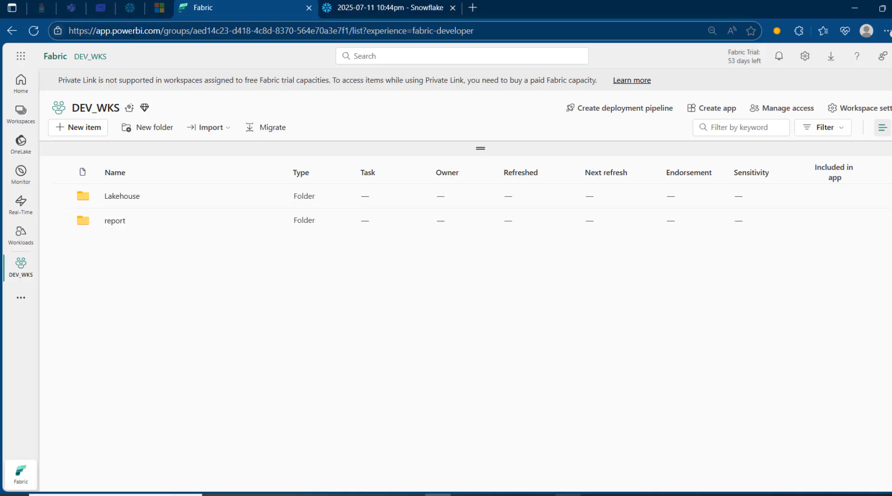
left_click(409, 7)
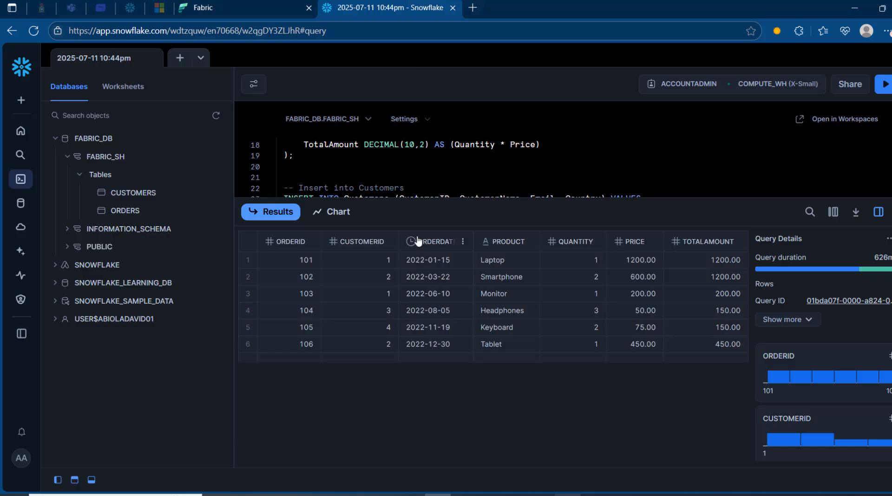
left_click(249, 3)
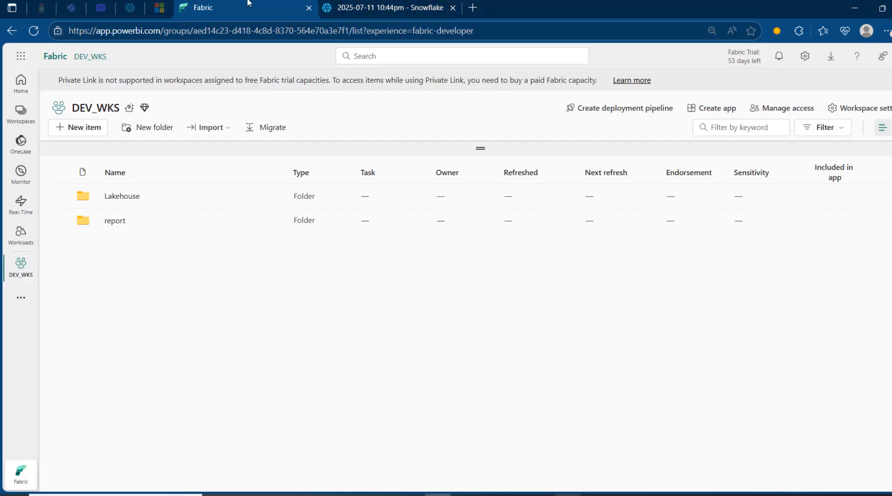
left_click(158, 130)
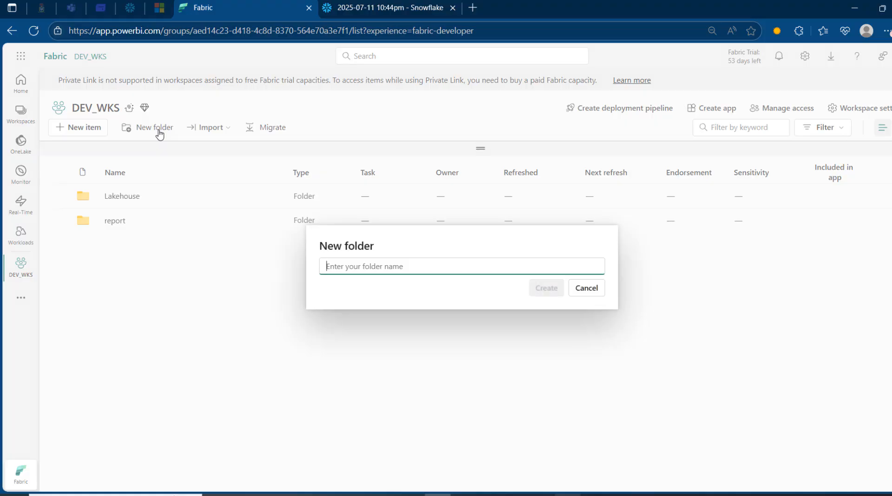
type("Warehouse")
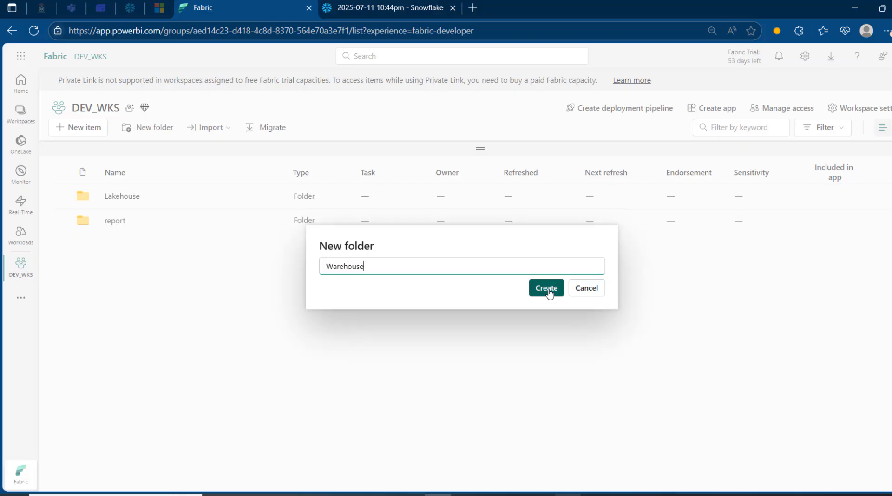
left_click(548, 292)
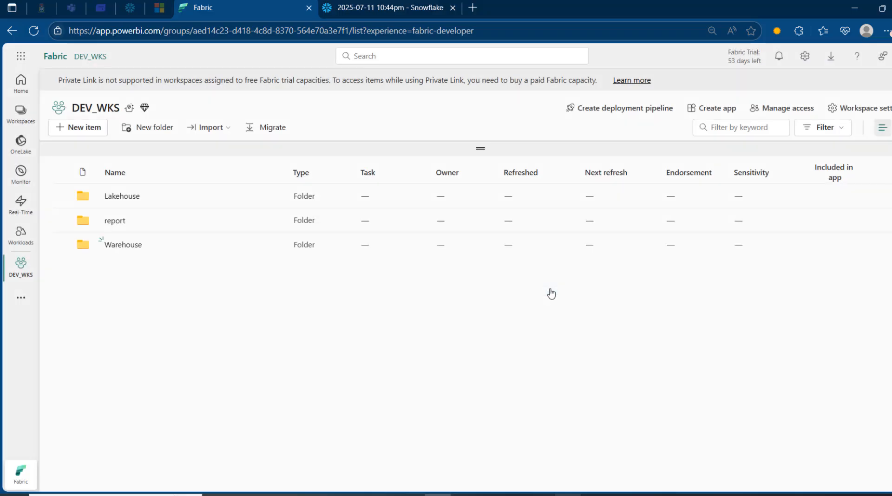
Step: Open the Warehouse folder and create a new warehouse item named Sales_WH in it
left_click(116, 246)
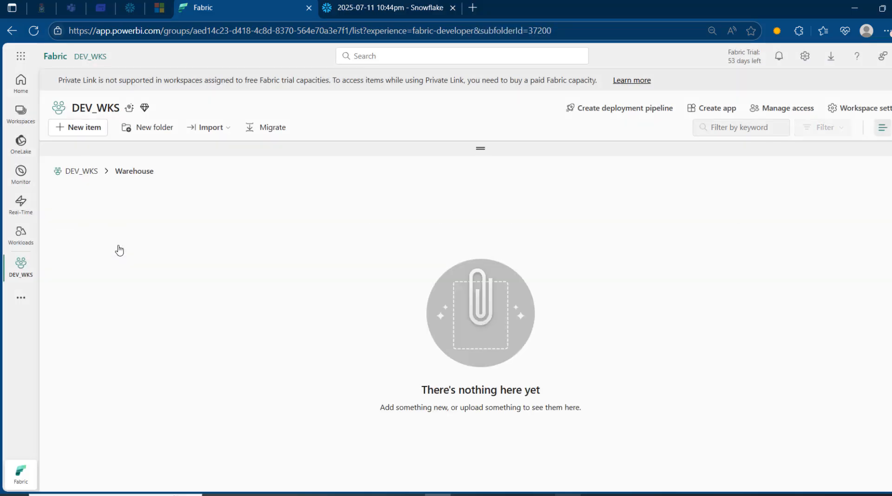
left_click(79, 128)
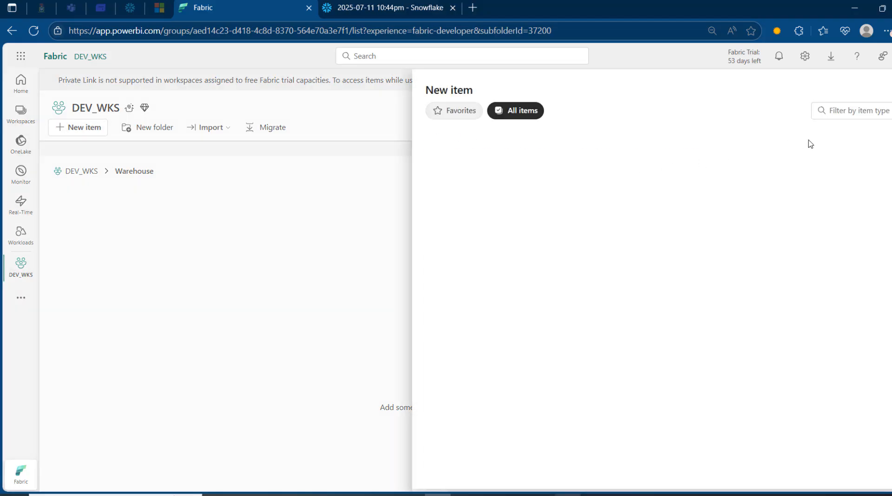
left_click(852, 112)
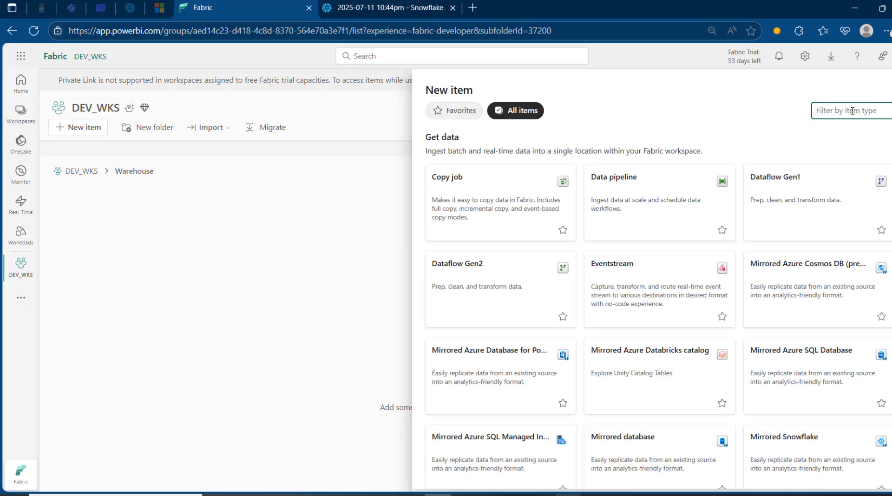
type("ware")
left_click(676, 190)
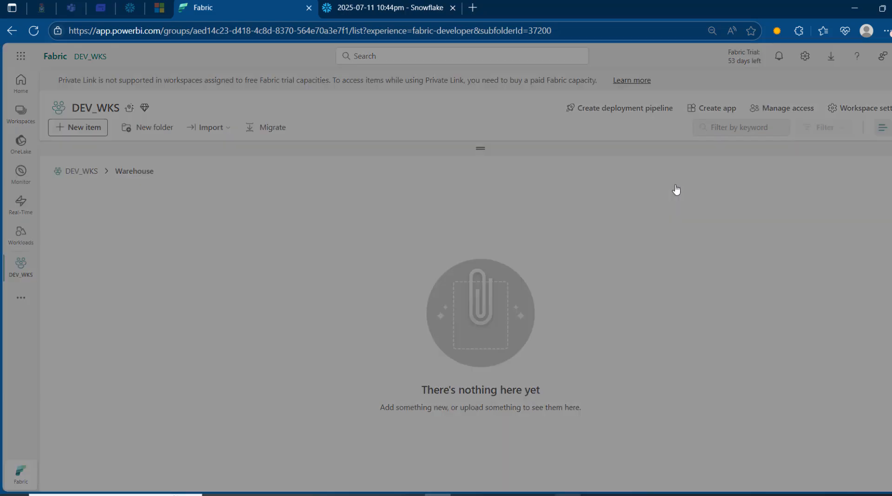
type("SAles_")
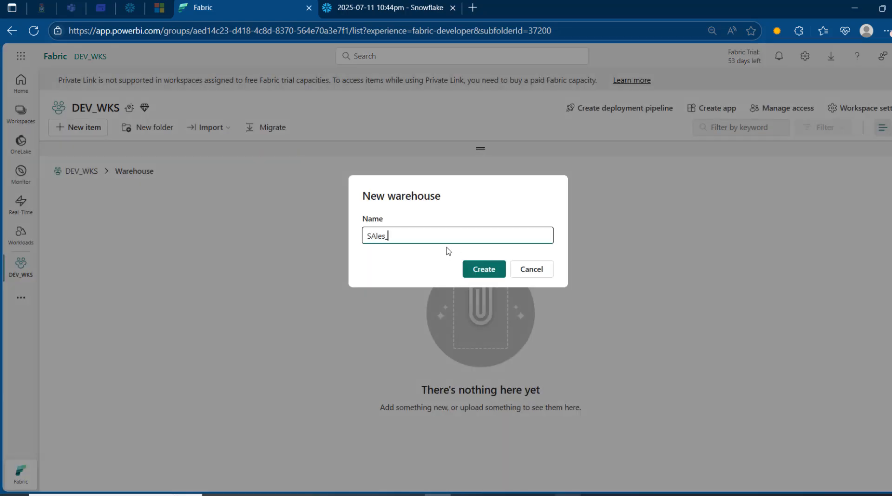
key("BackSpace")
key("BackSpace")
key("BackSpace")
key("BackSpace")
type("ales_WH")
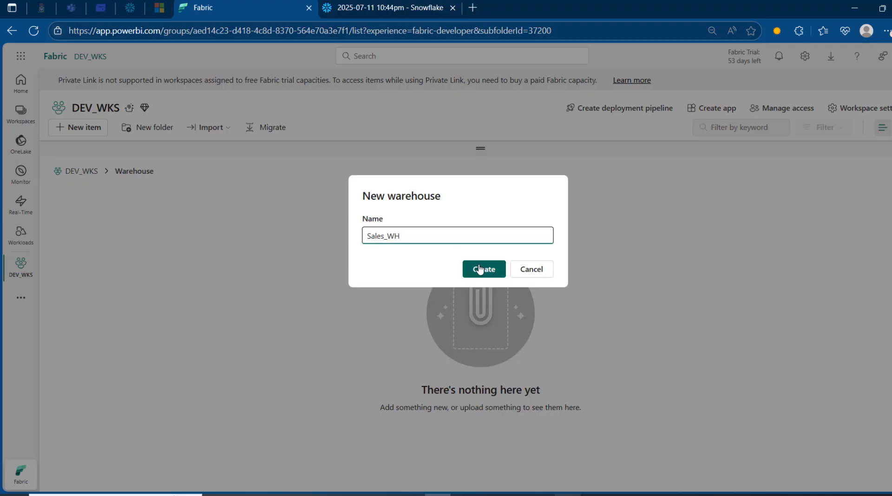
left_click(481, 270)
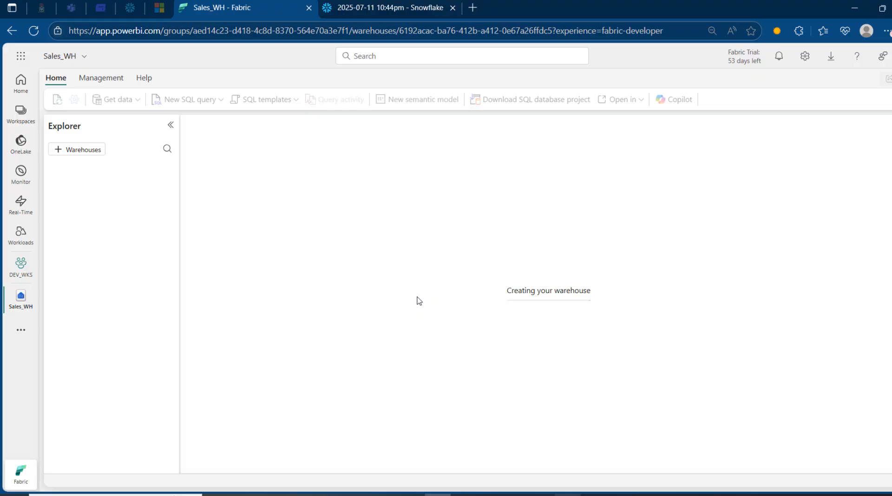
Step: Return to the root of the DEV_WKS workspace and create a folder named Copy Job
left_click(21, 267)
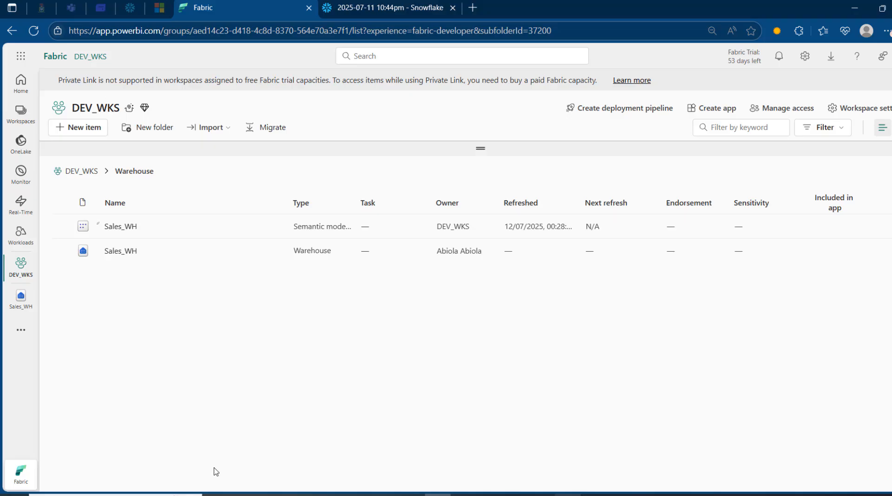
left_click(82, 172)
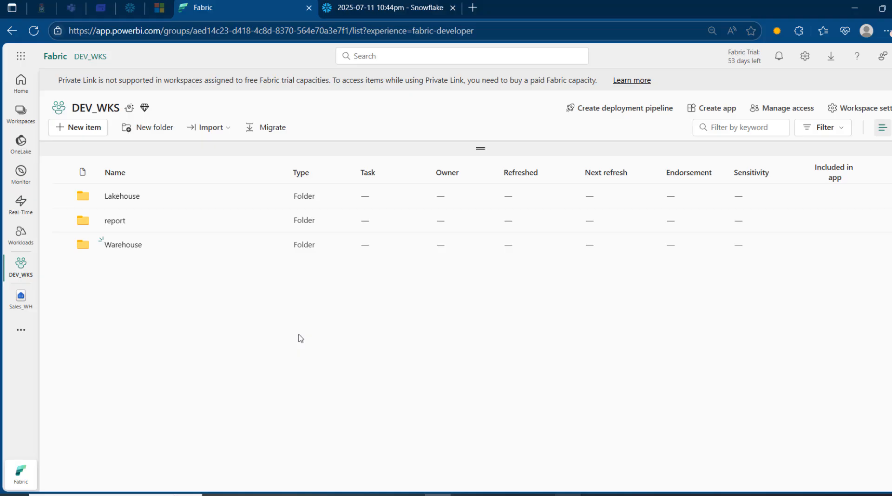
left_click(148, 128)
type("Copy Jon")
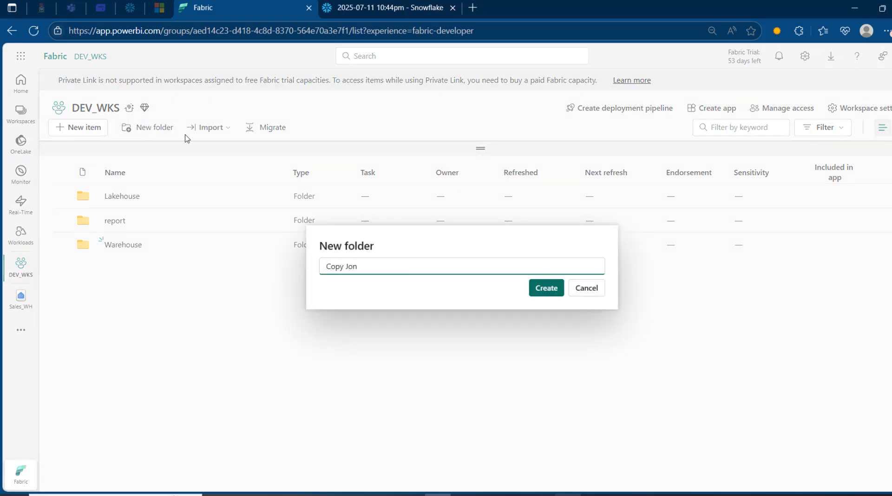
key("BackSpace")
type("b")
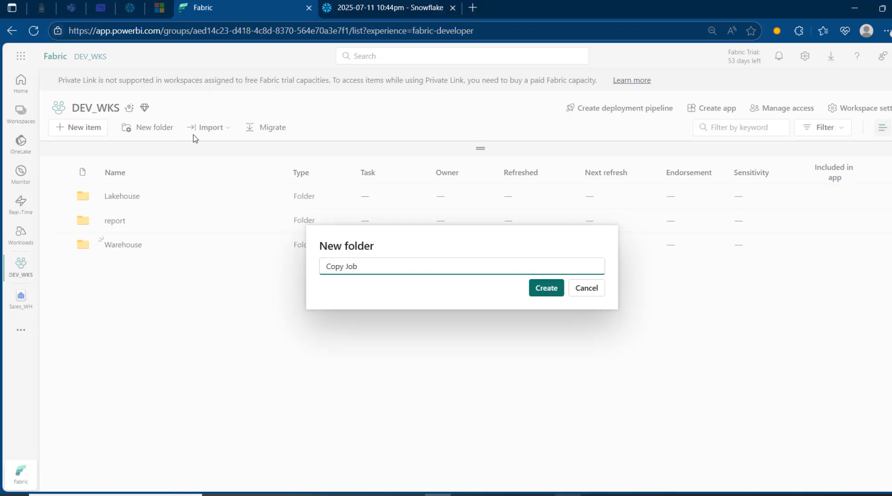
left_click(545, 291)
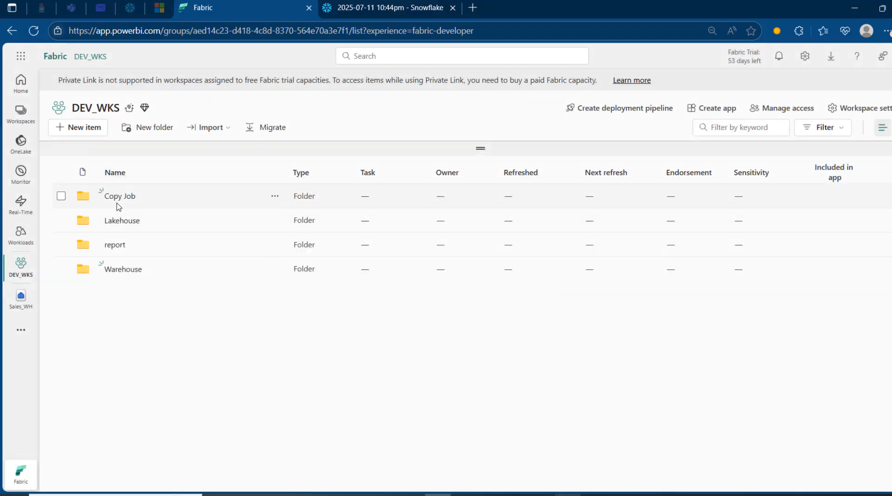
Step: Open the Copy Job folder and start a new Copy job item in it
left_click(117, 200)
left_click(75, 128)
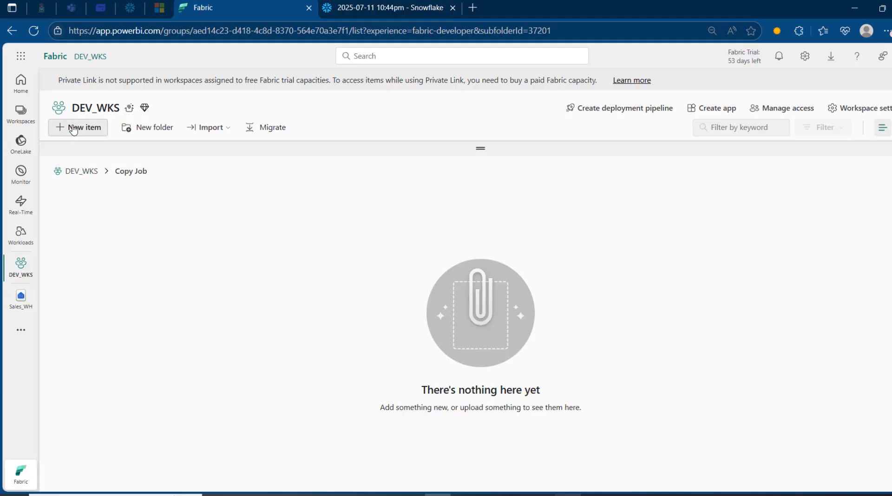
left_click(875, 110)
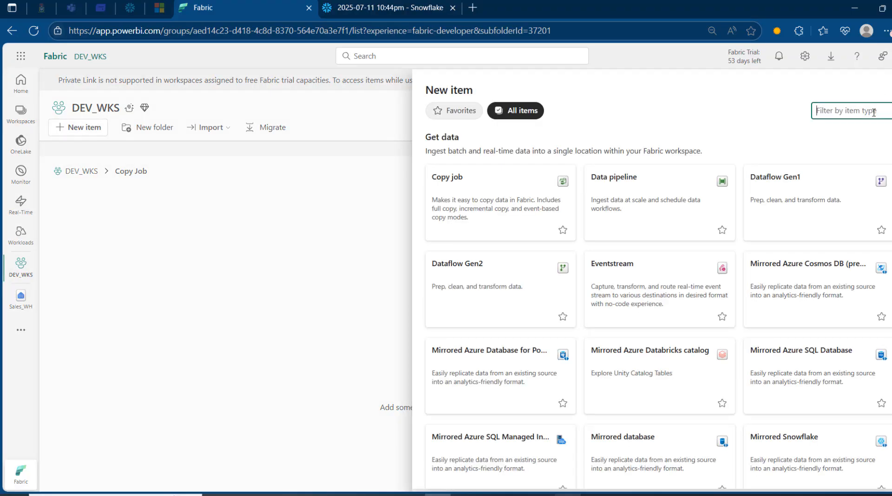
type("cop")
left_click(483, 186)
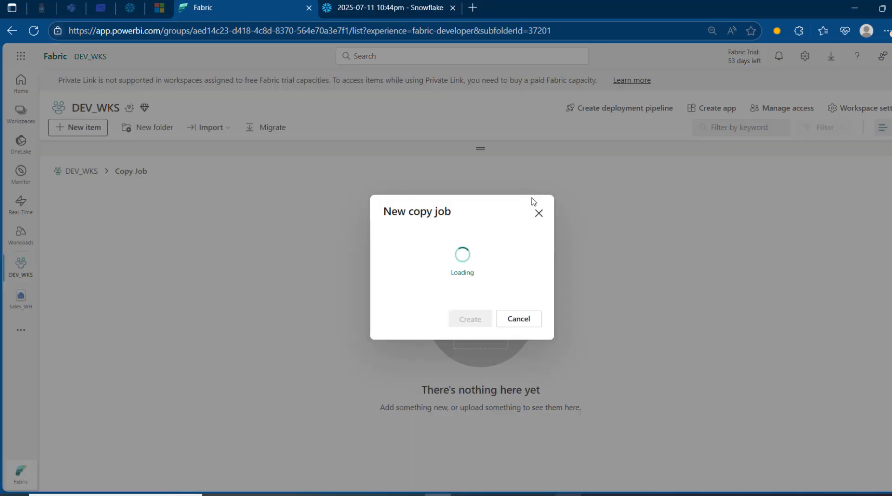
Step: Name the new copy job Snowflake to Fabric Warehouse CJ and create it
double_click(418, 254)
type("S")
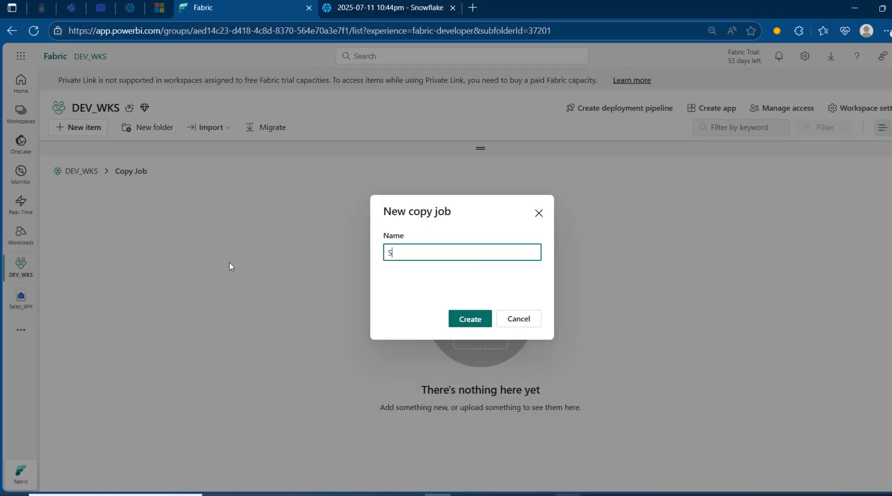
type("nowflake to Fabric Warwhouse C")
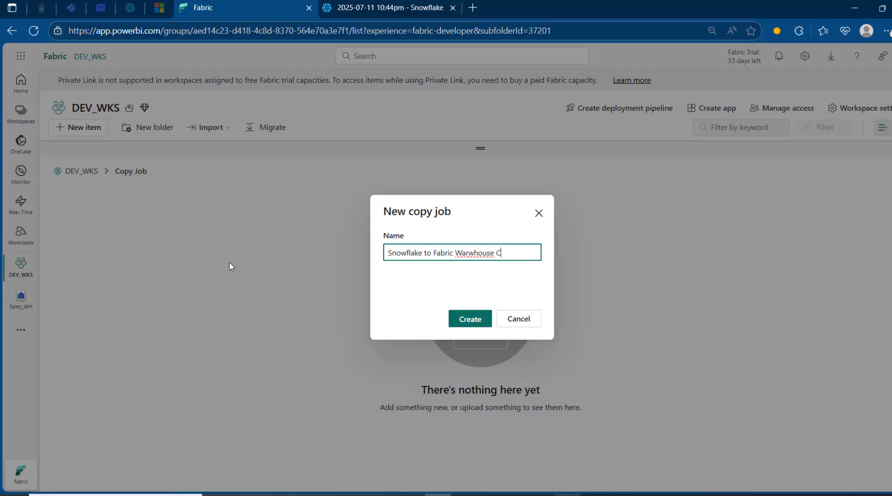
type("J")
left_click(468, 252)
type("e")
left_click(471, 325)
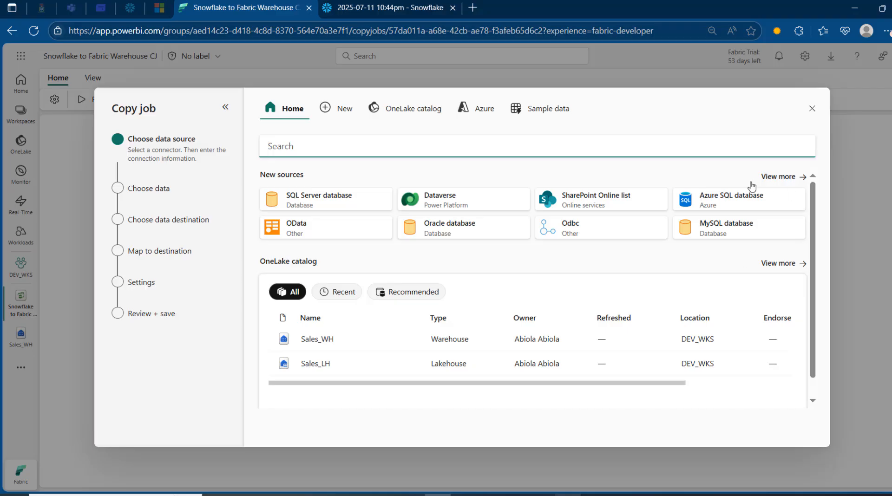
Step: Choose Snowflake as the copy job's data source, and switch to Snowflake to view the current account's details
left_click(778, 177)
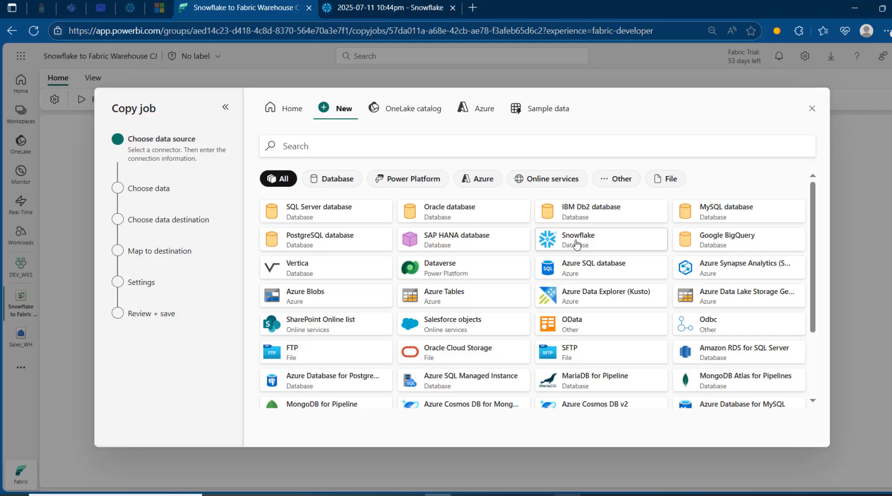
left_click(584, 244)
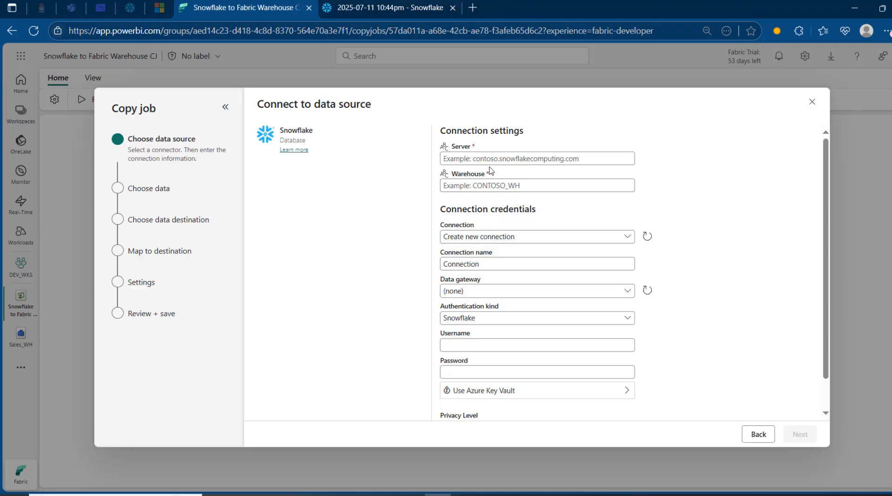
left_click(383, 7)
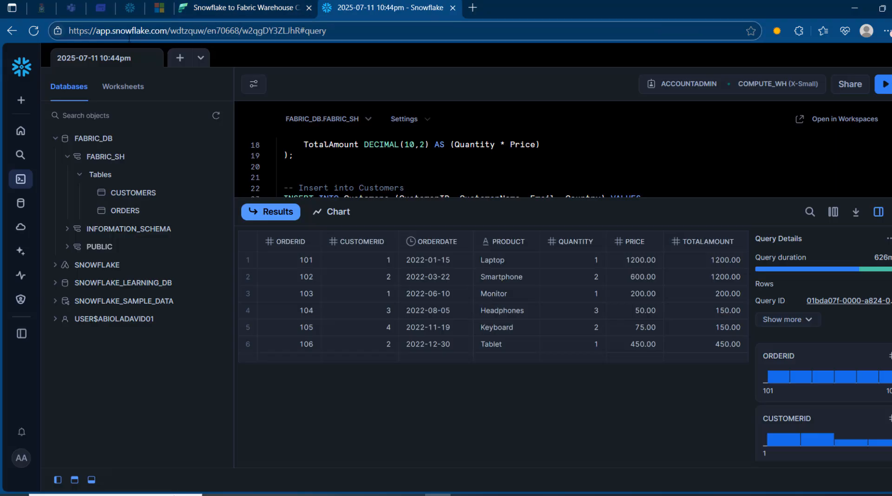
left_click(18, 464)
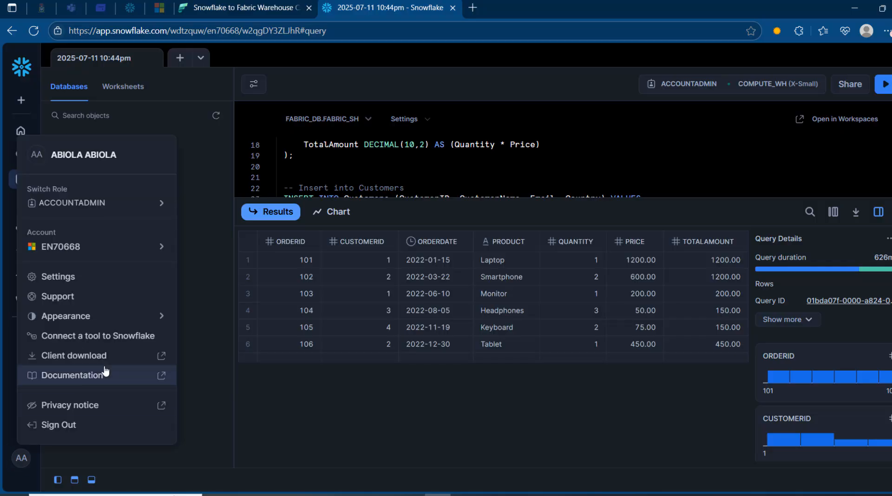
mouse_move(111, 238)
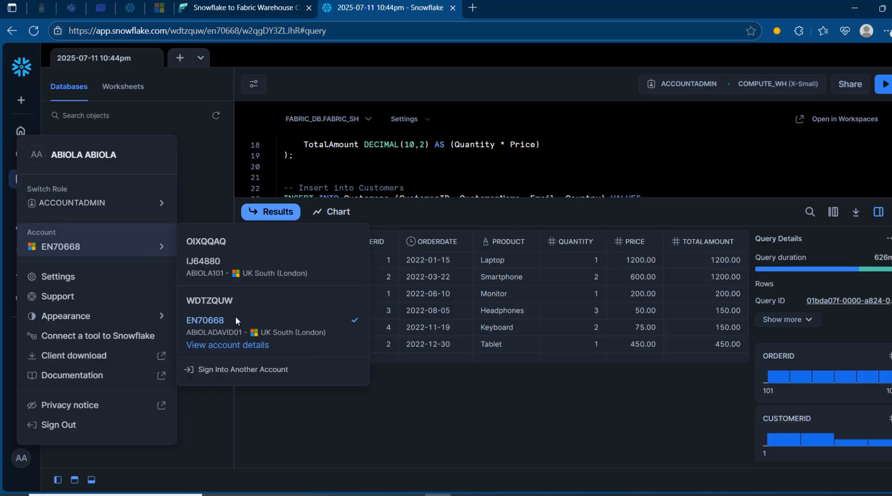
left_click(227, 348)
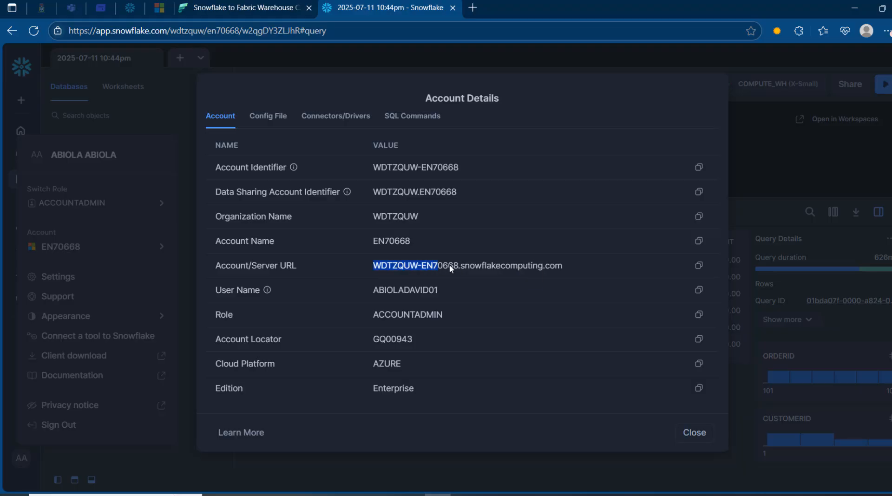
Step: Copy the account identifier from the Snowflake address into Fabric's Server field, replacing its slash with a hyphen
left_click_drag(455, 265, 457, 265)
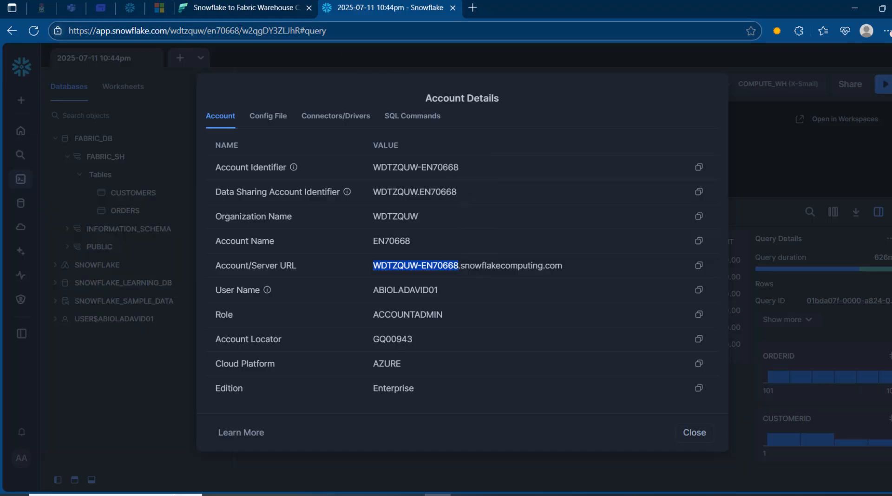
left_click_drag(247, 31, 179, 31)
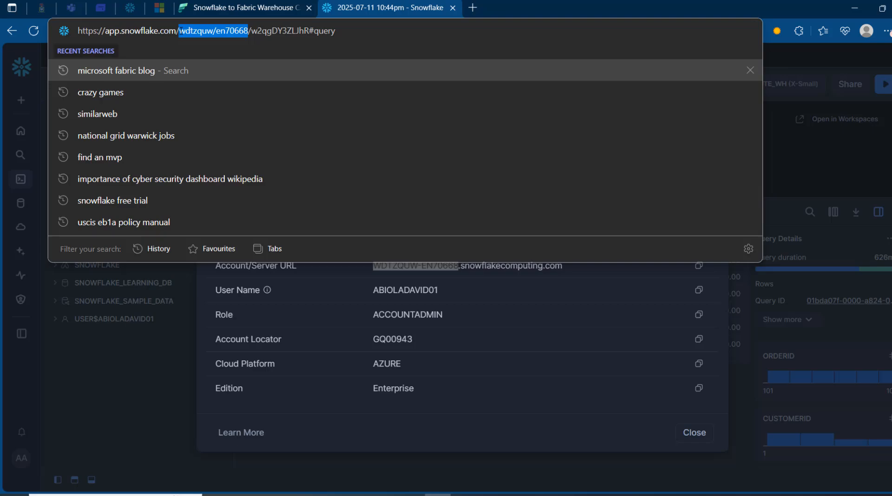
left_click(242, 8)
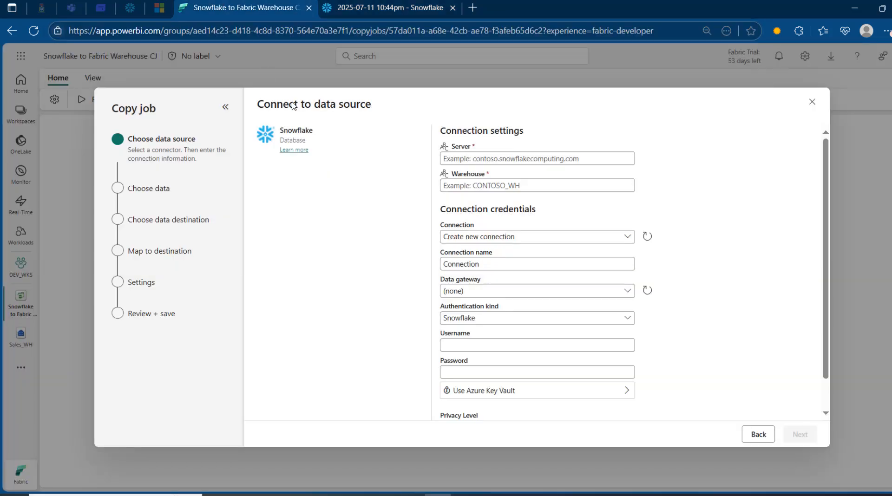
left_click(483, 160)
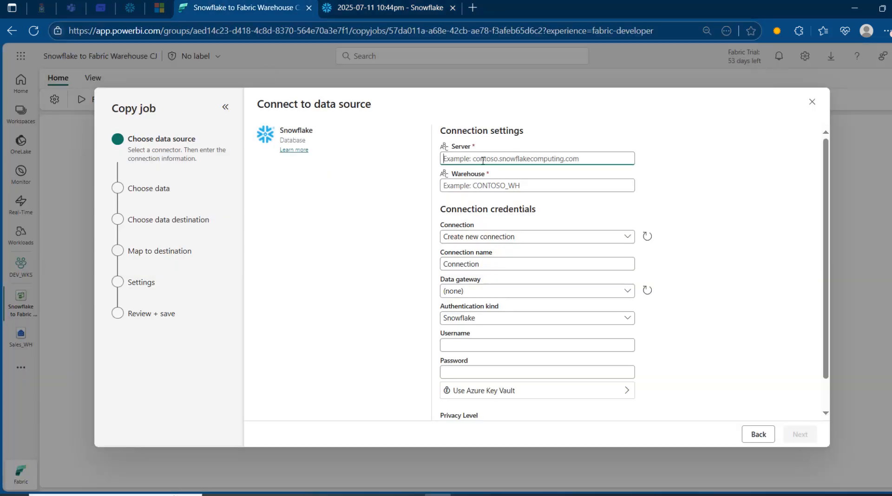
key("ctrl+v")
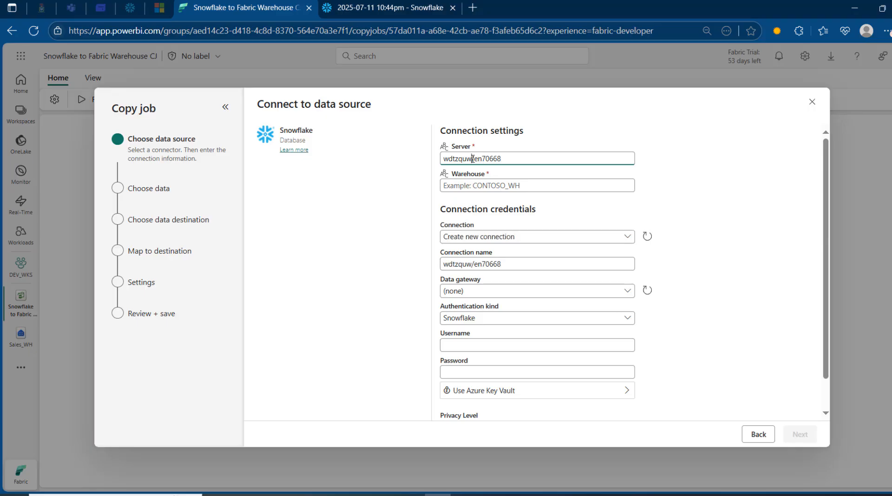
key("BackSpace")
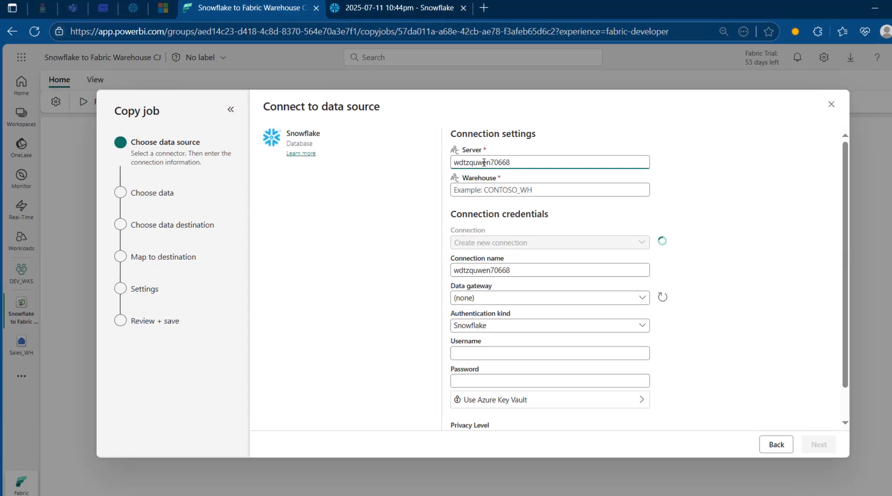
type("-")
left_click(392, 8)
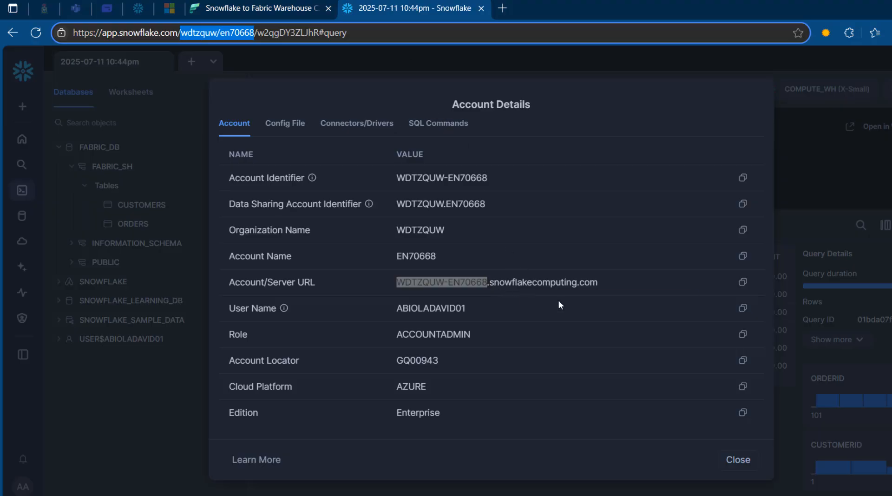
left_click_drag(600, 283, 496, 284)
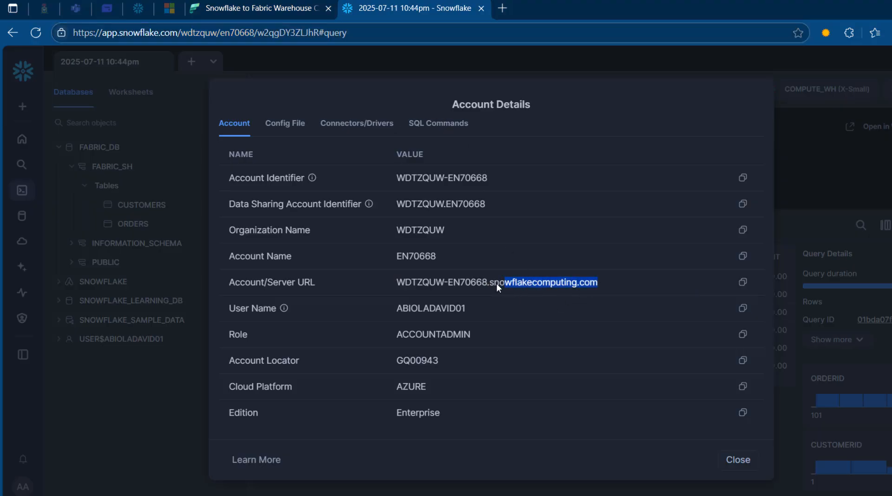
left_click(255, 8)
left_click(552, 167)
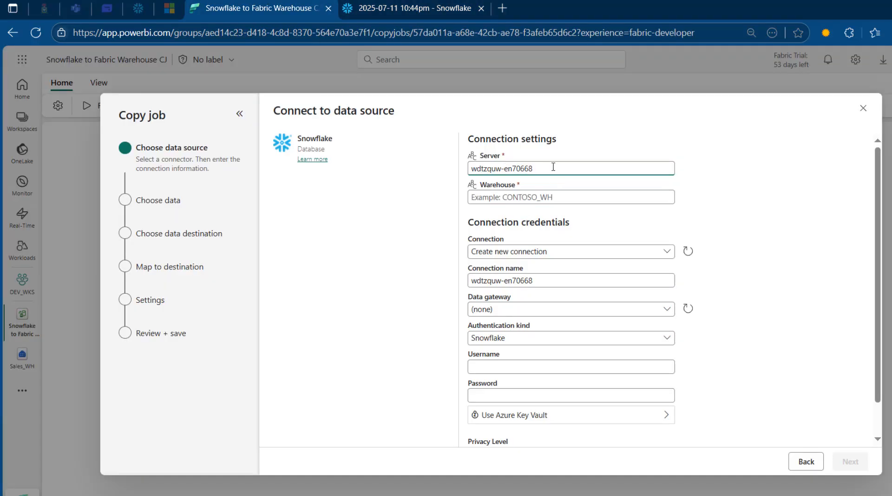
type(".snowflakecomputing.com")
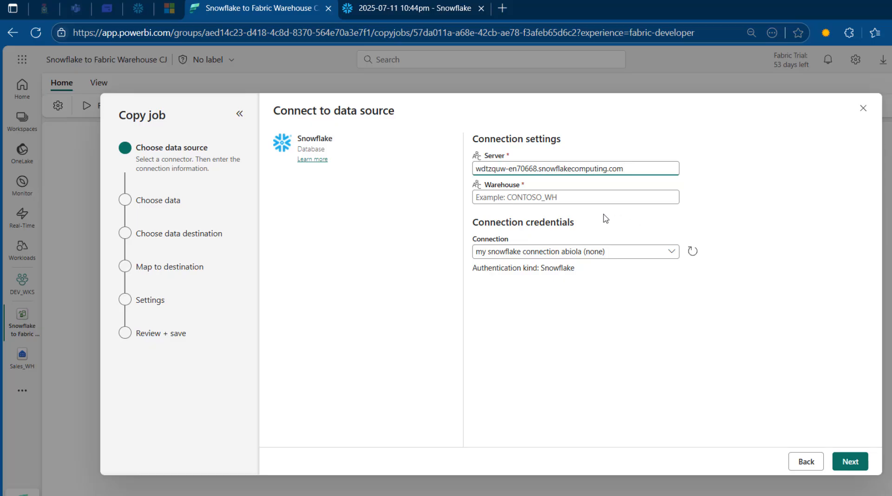
Step: Select Create new connection for the credentials and set the Snowflake warehouse to fabric_wh
left_click(616, 254)
left_click(564, 282)
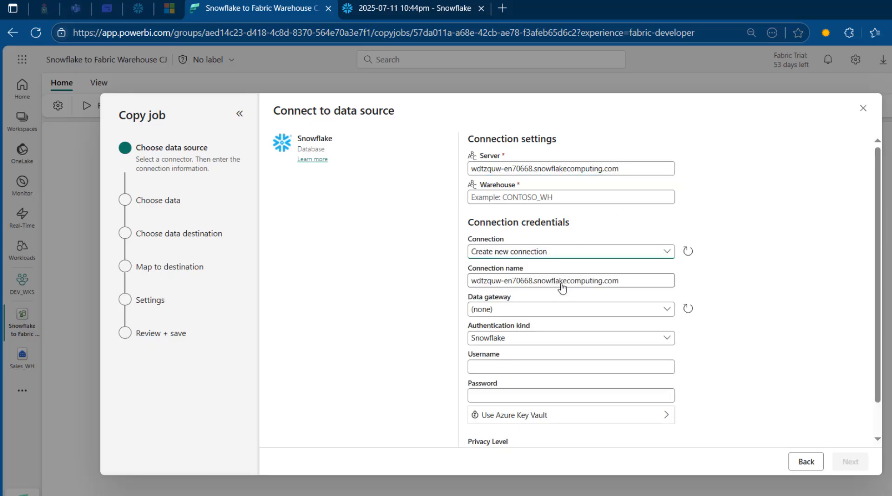
left_click(521, 197)
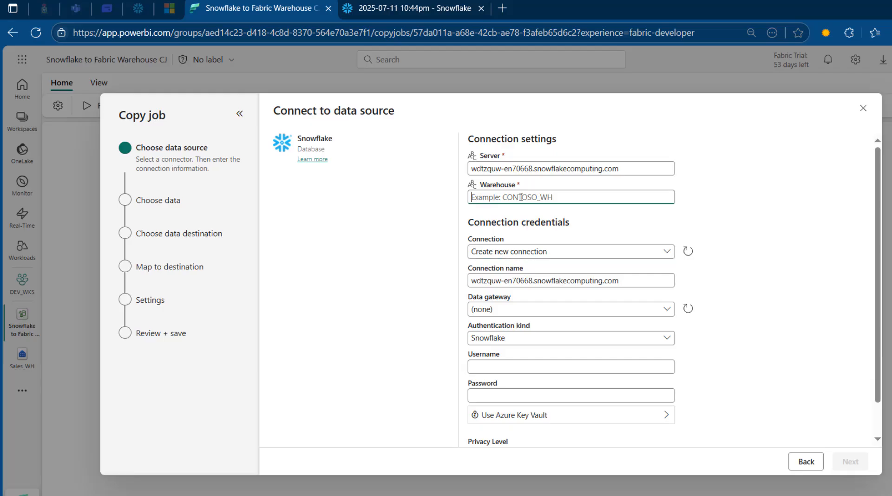
type("fabric")
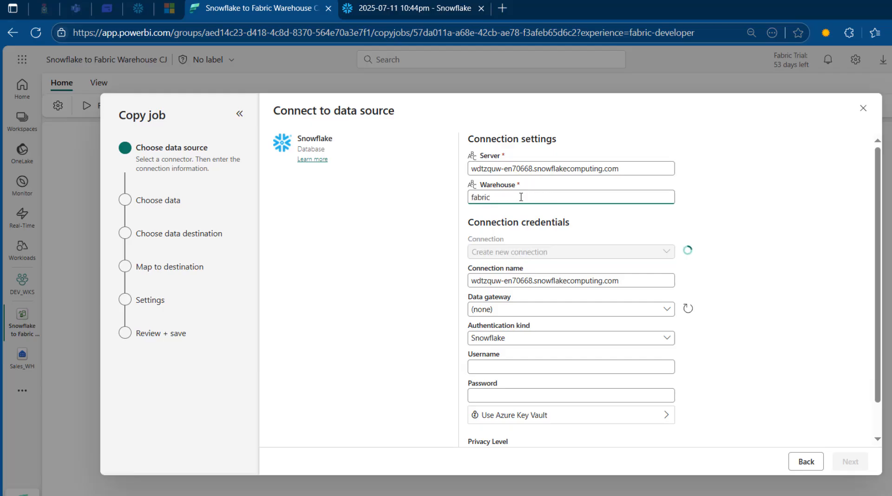
type("_wh")
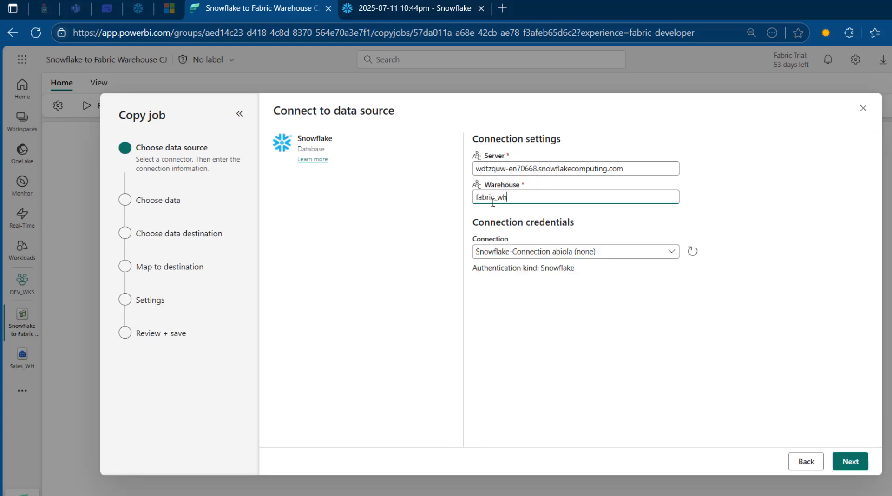
left_click_drag(515, 199, 477, 200)
Step: Choose Create new connection for the fabric_wh settings, name it Snowflake, and select Snowflake as the authentication kind
left_click(617, 255)
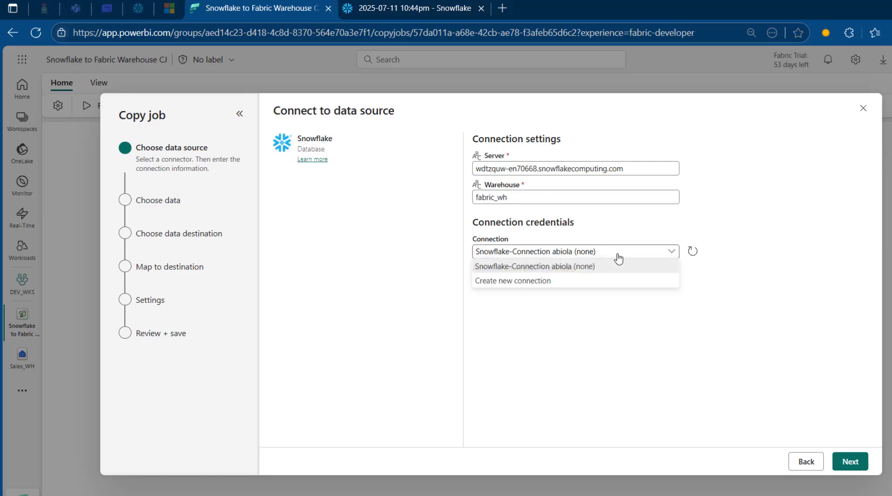
left_click(510, 281)
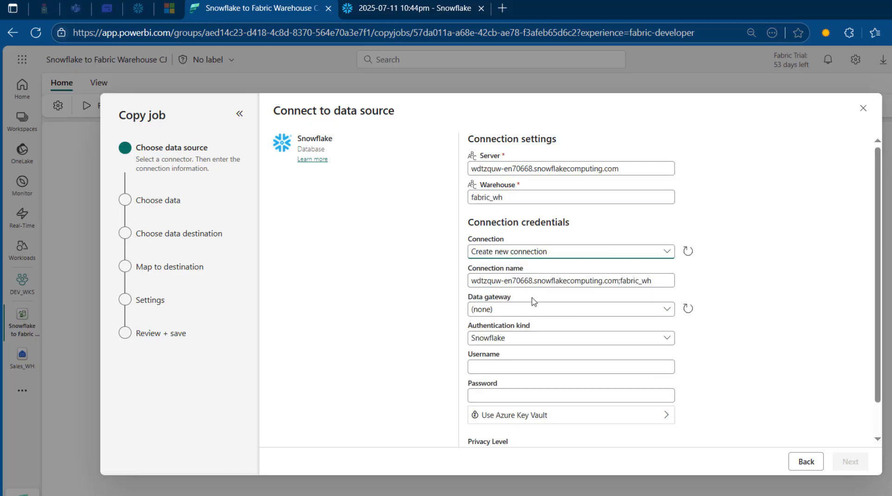
left_click_drag(659, 280, 357, 277)
type("Snowflake")
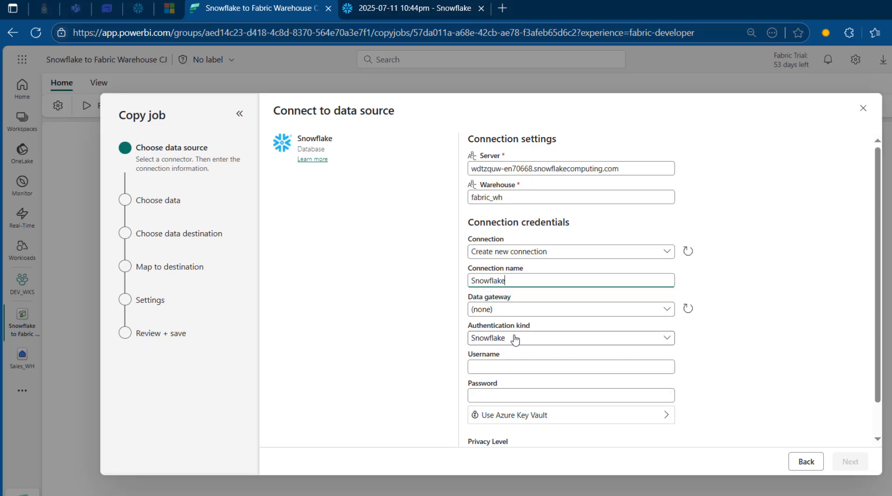
left_click(528, 343)
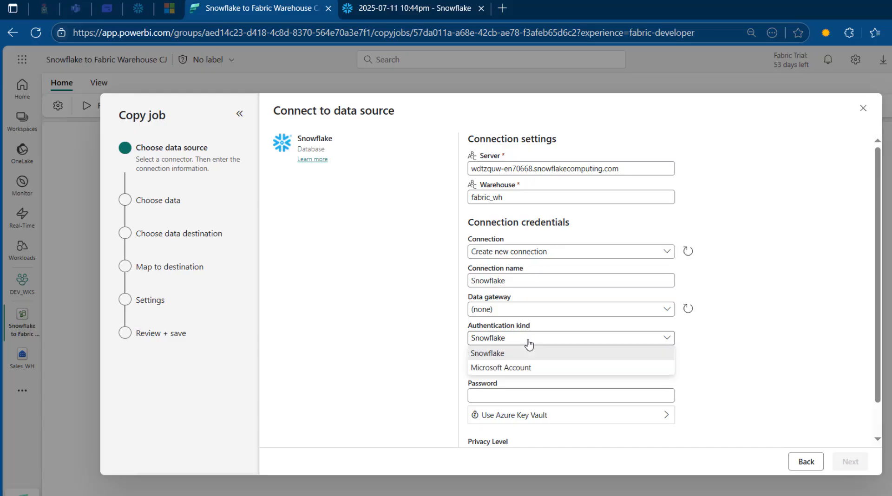
left_click(495, 357)
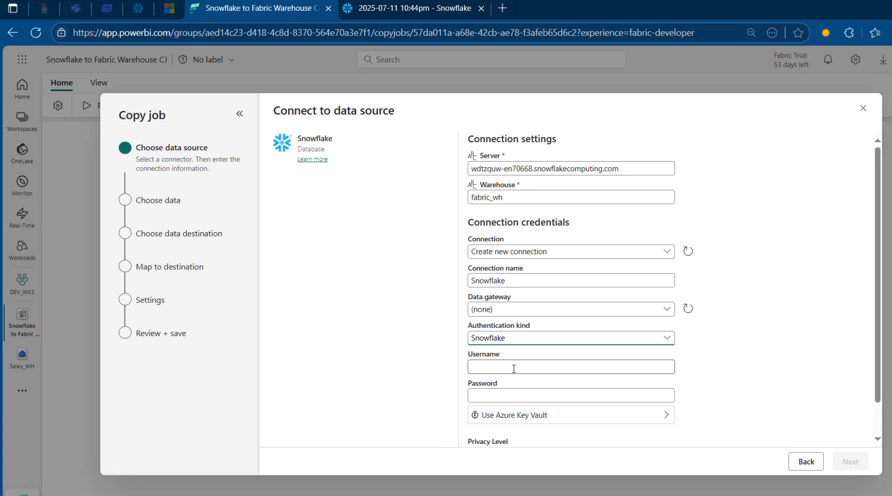
left_click(434, 6)
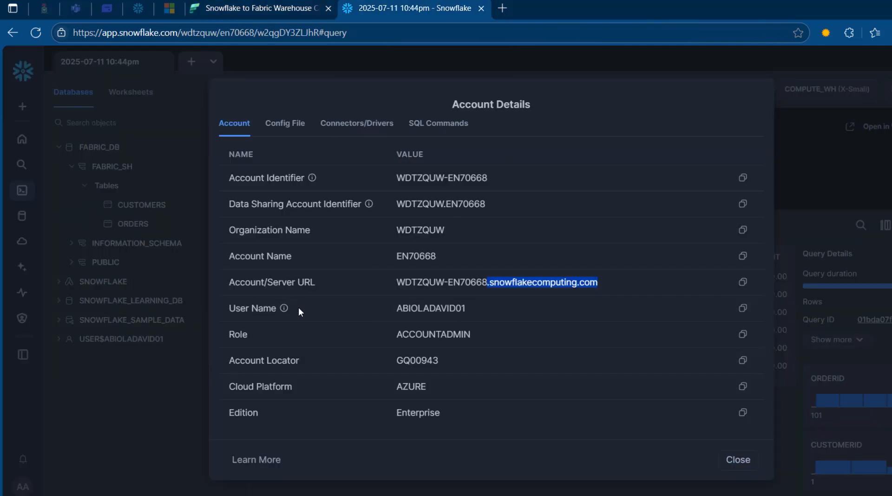
left_click(742, 309)
left_click(302, 4)
left_click(503, 368)
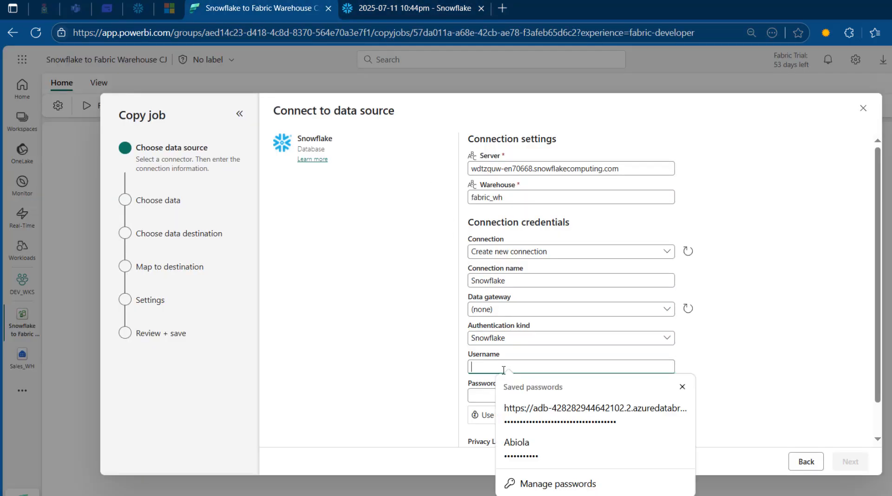
key("ctrl+v")
key("Tab")
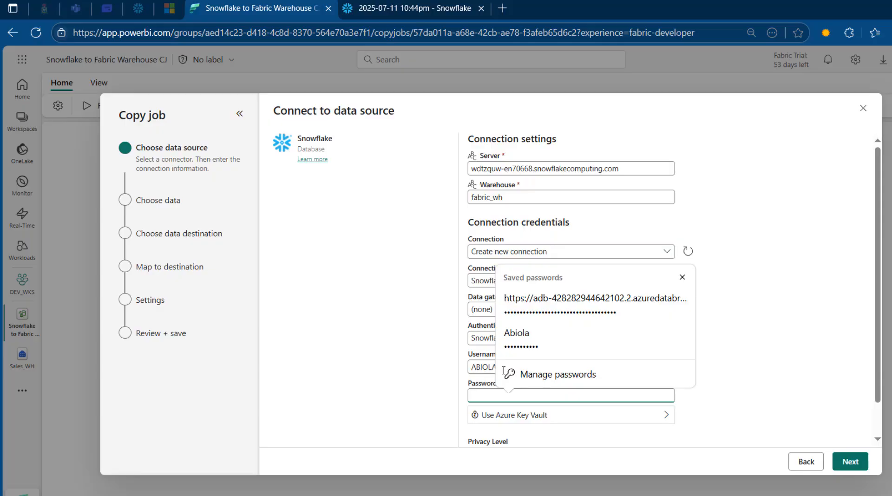
type("•")
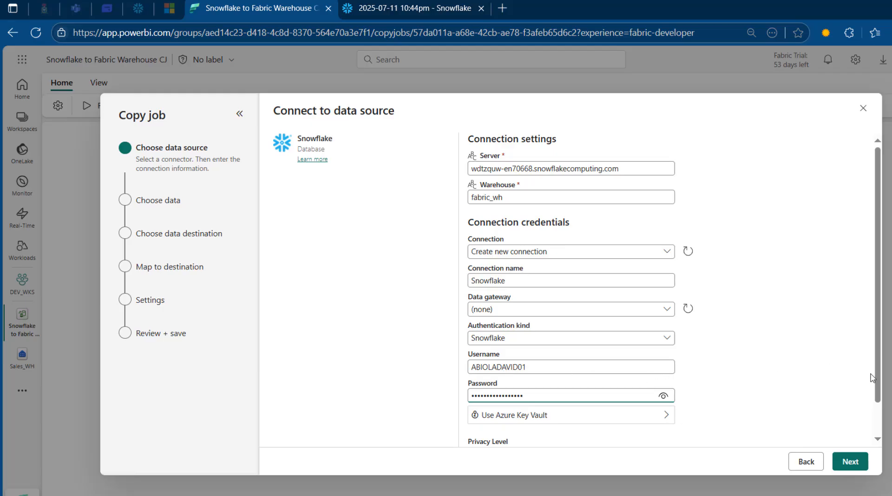
Step: Set the Snowflake connection's privacy level to Private and connect to the data source
scroll(877, 389, "down", 1)
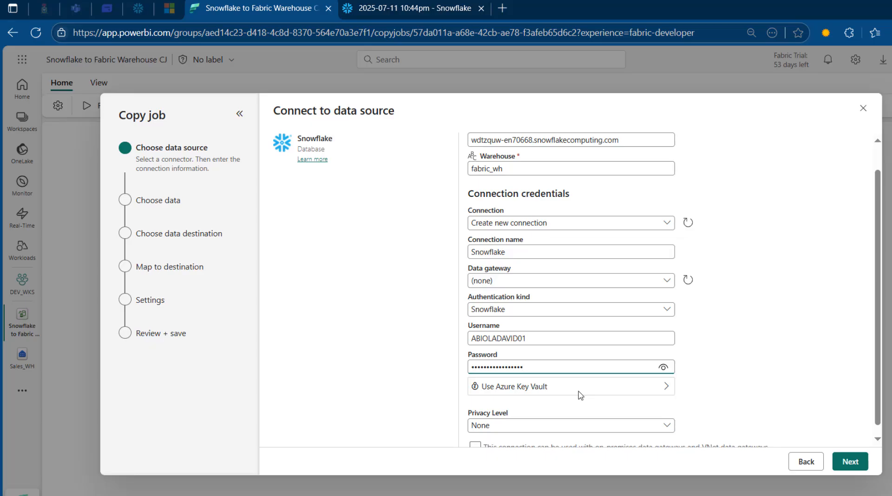
left_click(575, 425)
left_click(510, 389)
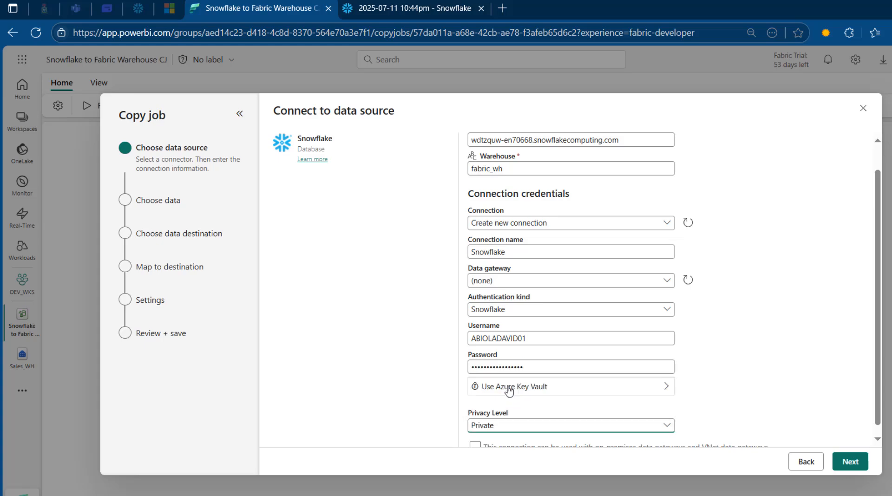
left_click(845, 466)
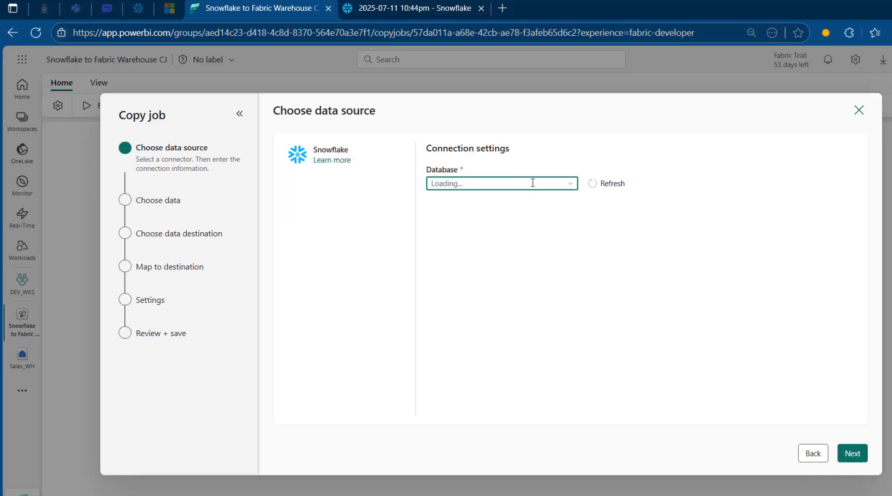
Step: Choose FABRIC_DB as the Snowflake source database and continue to the table selection
left_click(570, 186)
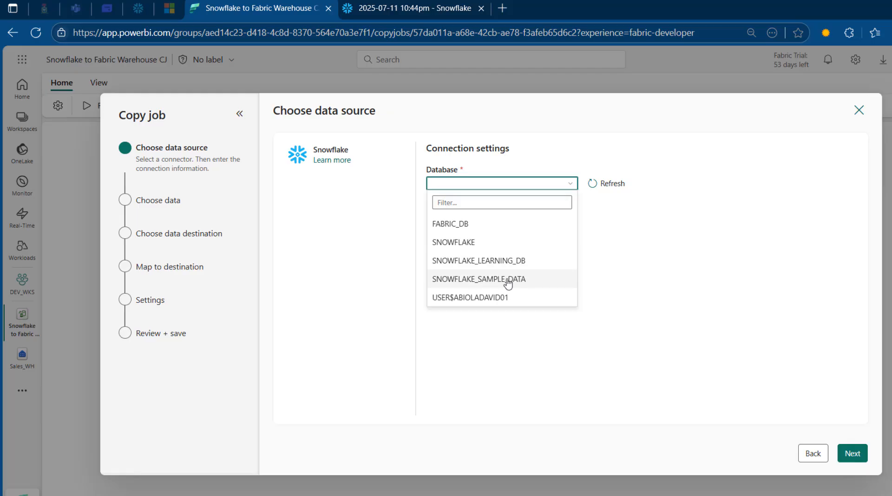
left_click(447, 227)
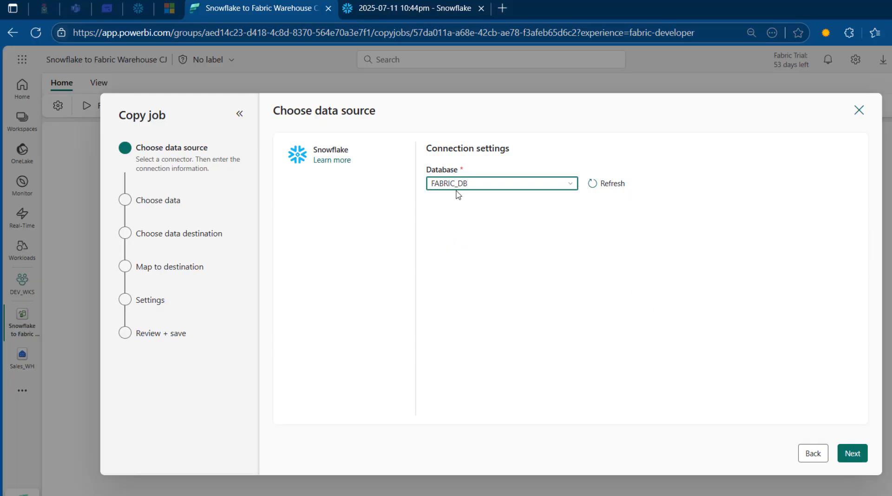
left_click(852, 454)
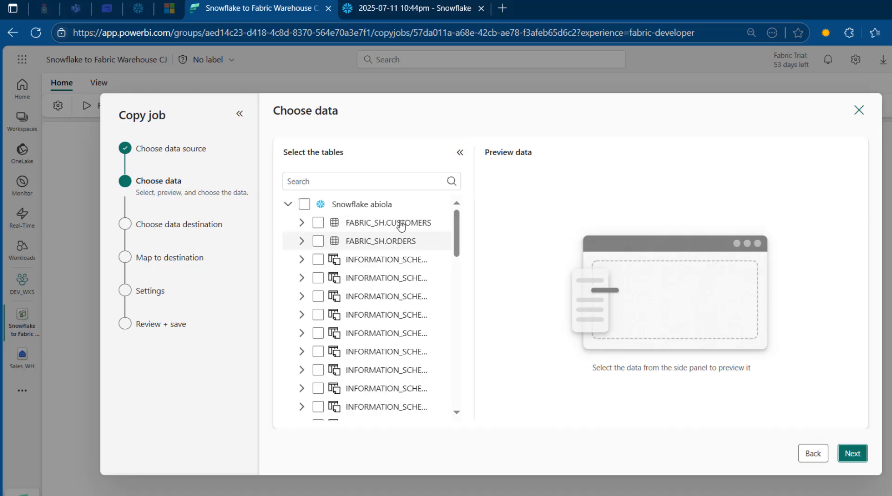
Step: Include the FABRIC_SH.CUSTOMERS and FABRIC_SH.ORDERS tables in the copy and choose the Sales_WH warehouse as the destination
left_click(317, 224)
left_click(317, 226)
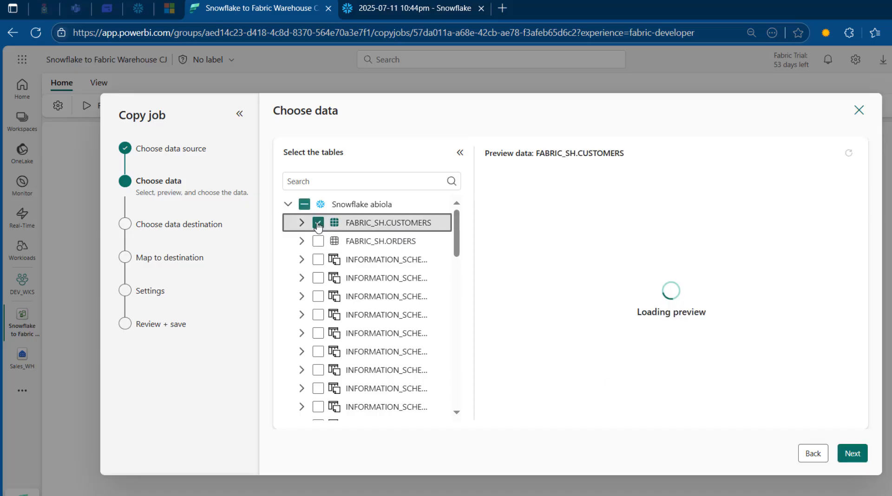
left_click(318, 242)
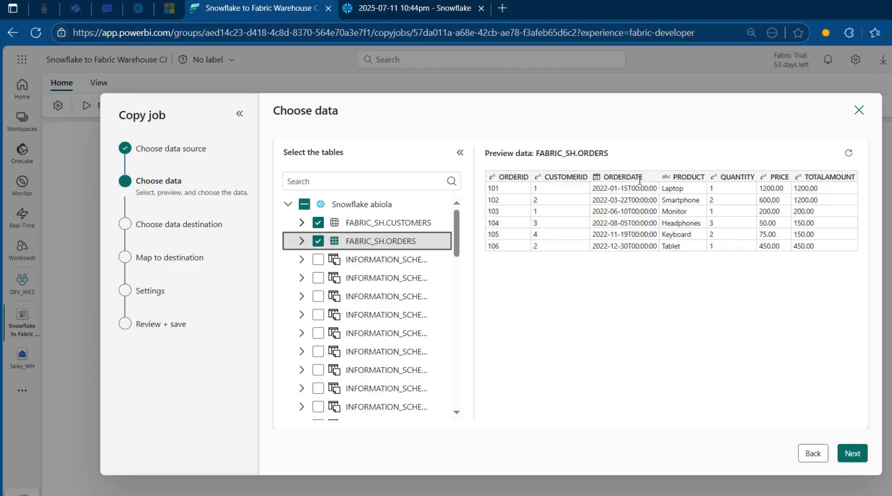
left_click(852, 454)
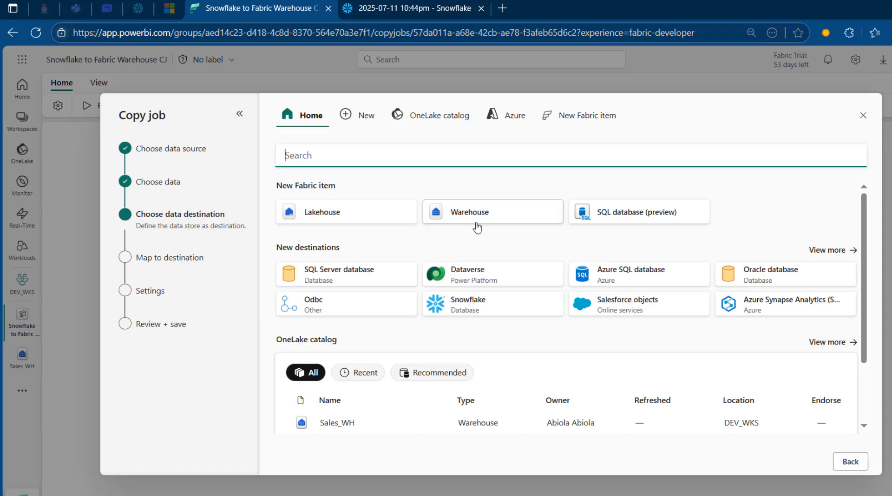
left_click(351, 428)
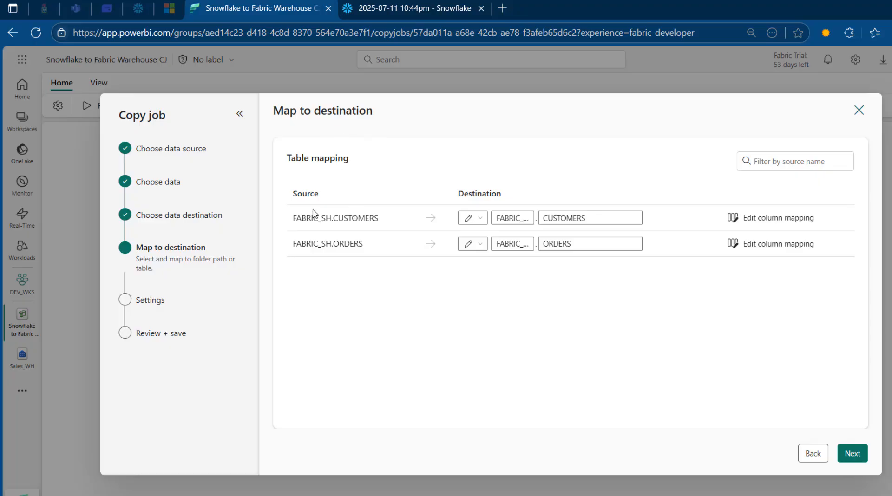
Step: Set the destination schema to dbo for both the CUSTOMERS and ORDERS tables
left_click_drag(348, 231, 367, 270)
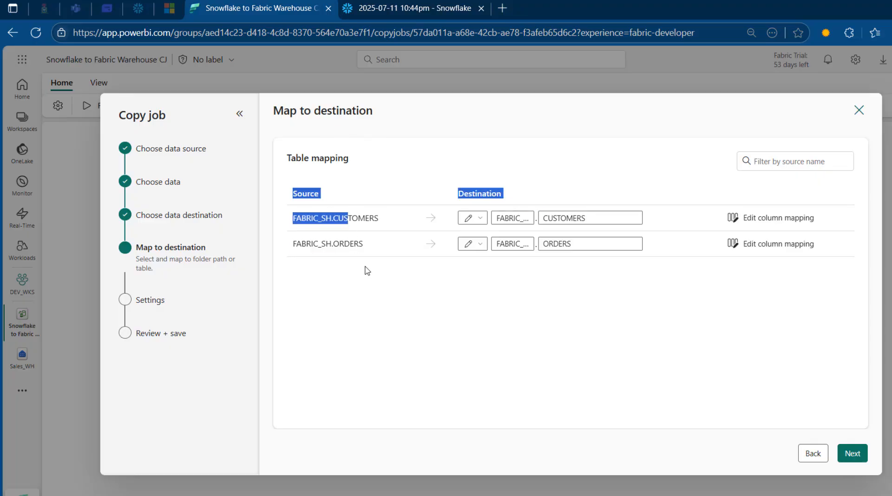
left_click(368, 263)
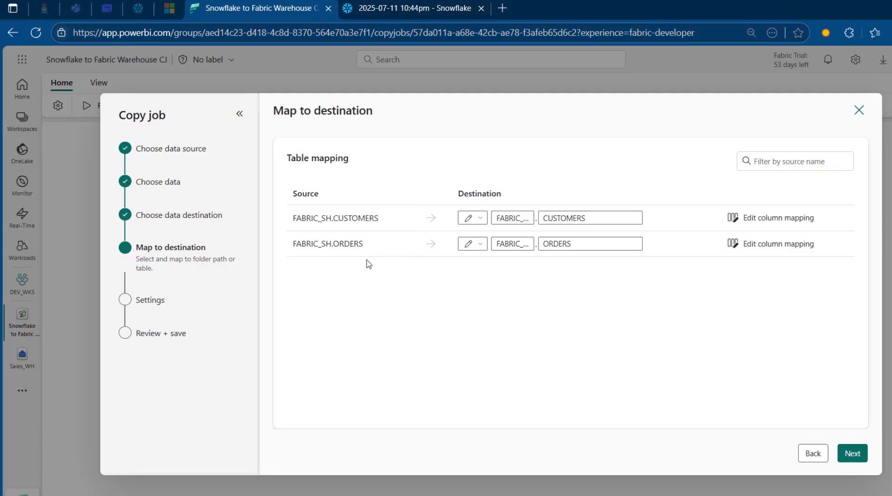
double_click(505, 218)
type("dbo")
double_click(516, 246)
type("dbo")
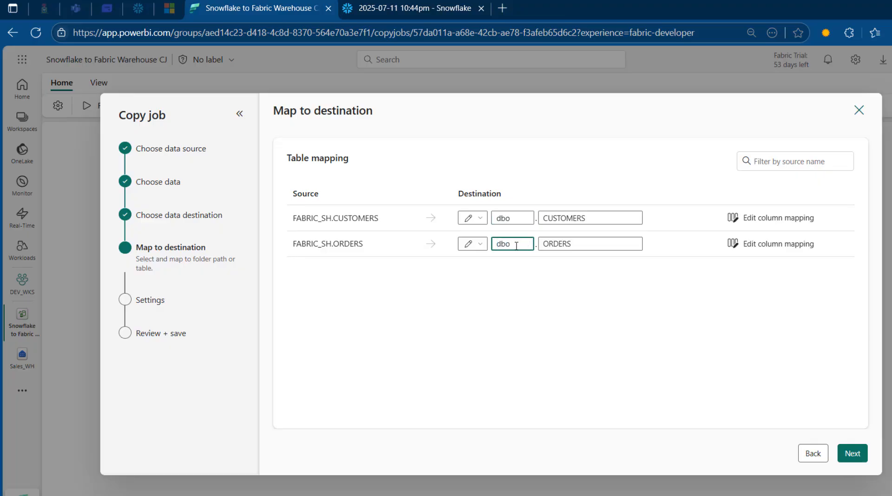
double_click(603, 218)
left_click(588, 239)
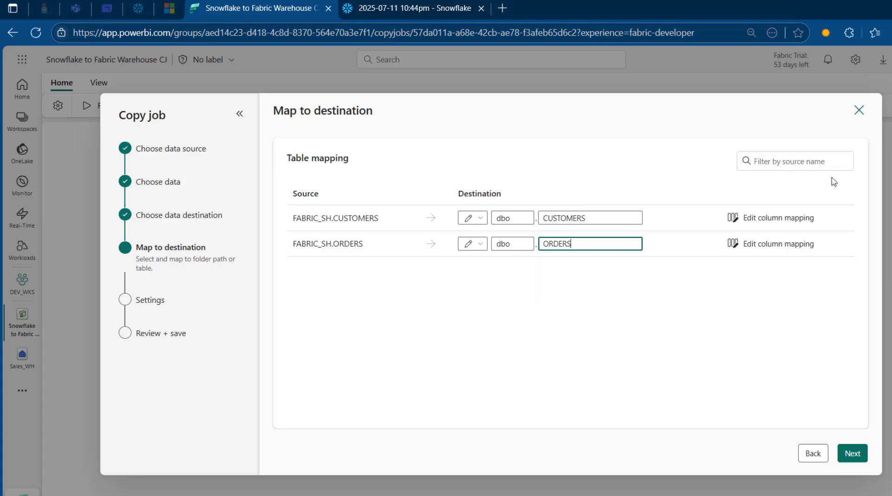
Step: Review the column mapping and destination types of dbo.CUSTOMERS, and set the copy job mode to Incremental copy
left_click(762, 218)
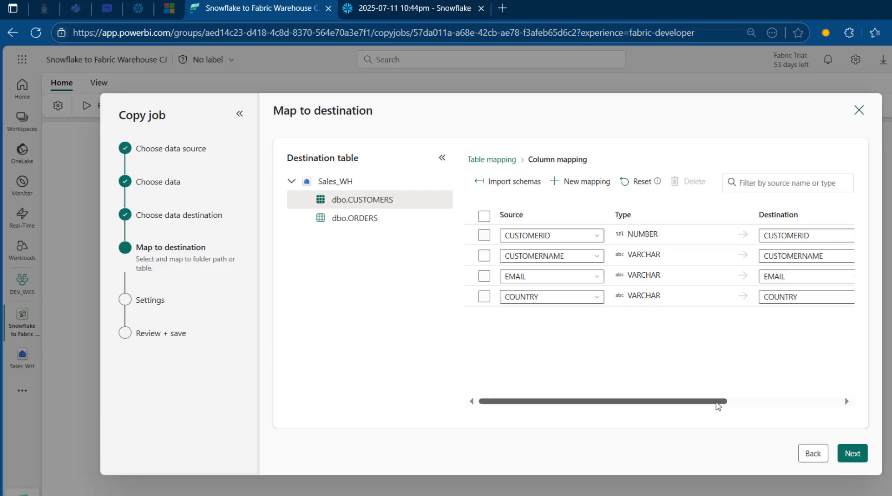
left_click_drag(716, 401, 828, 401)
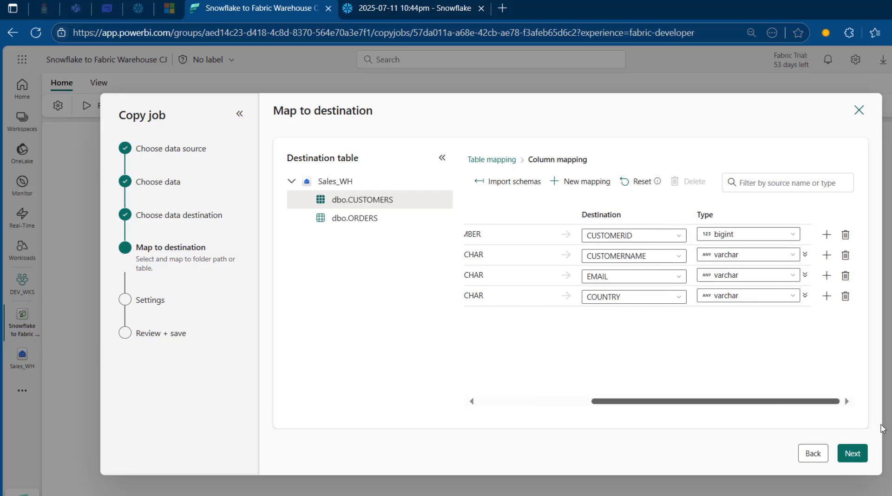
left_click(859, 457)
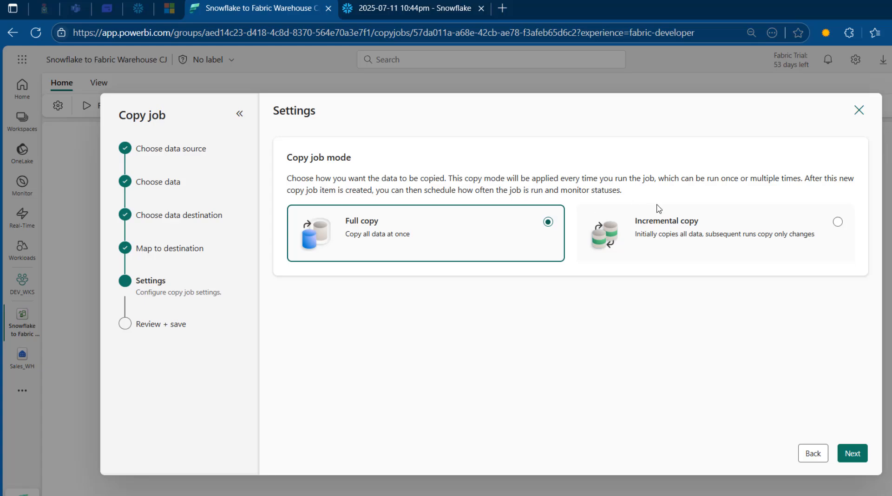
left_click(728, 234)
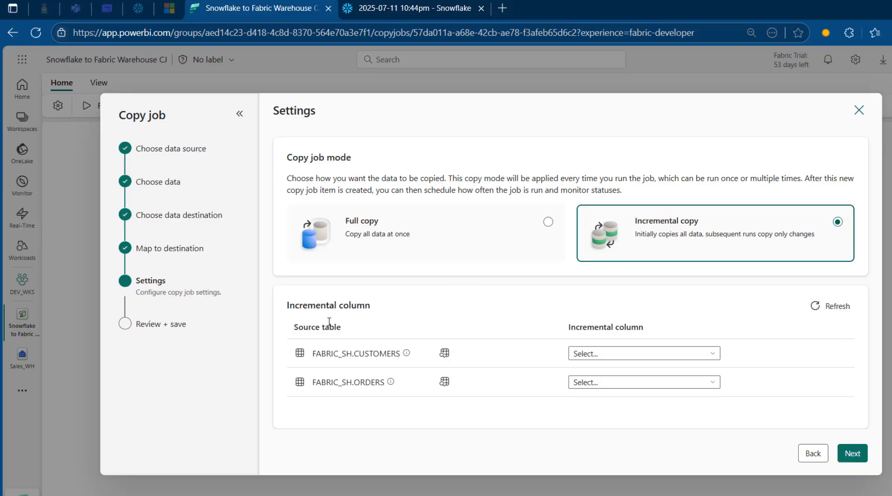
Step: Preview the data of the CUSTOMERS and ORDERS source tables to find suitable incremental columns
left_click(444, 354)
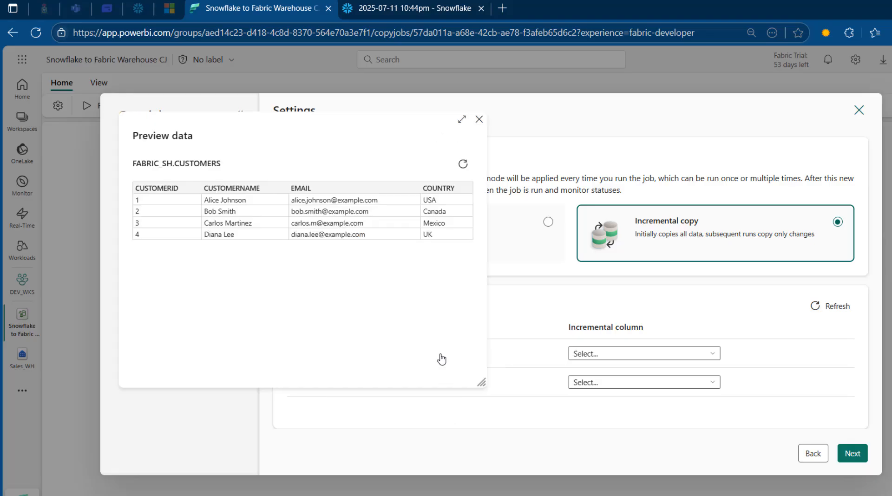
left_click(478, 120)
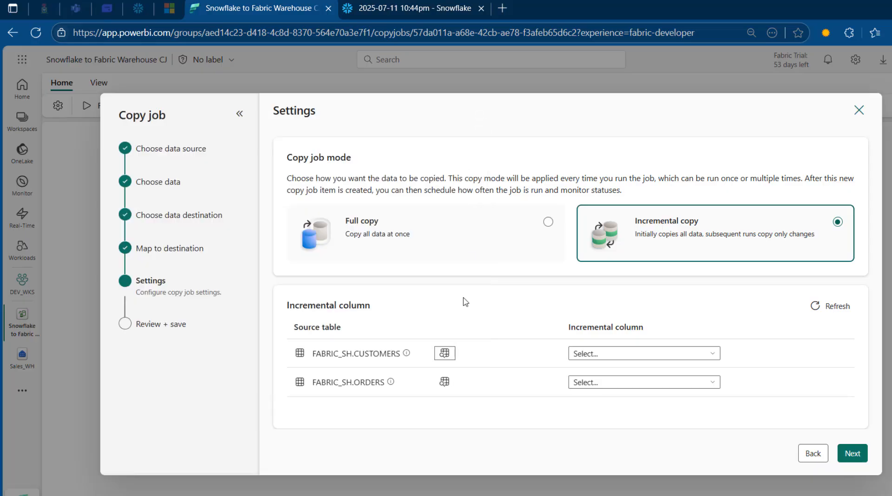
left_click(444, 382)
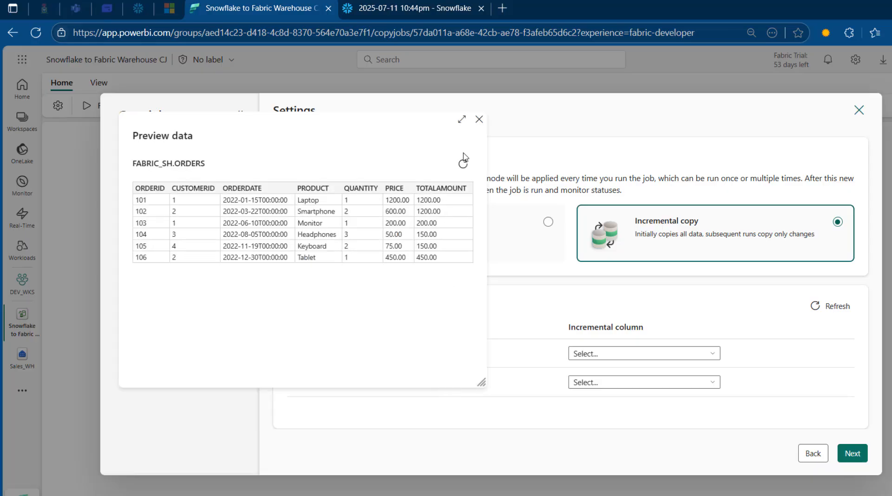
left_click(478, 117)
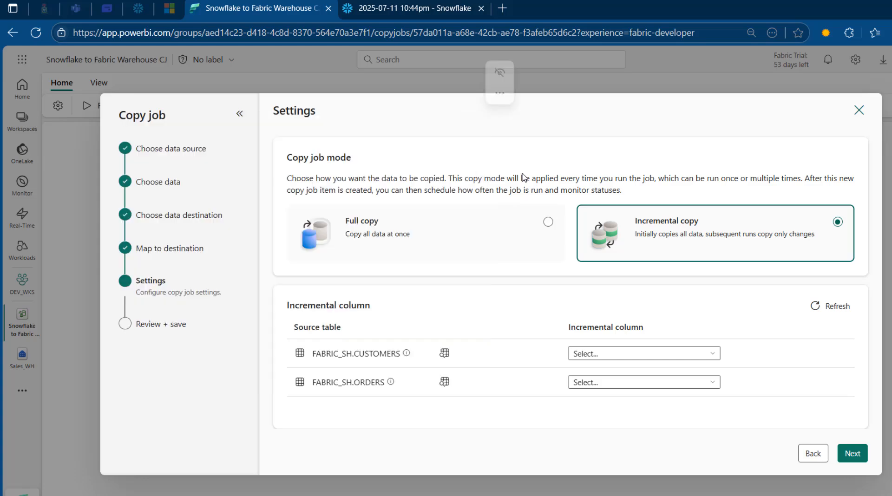
Step: Set the incremental column to CUSTOMERID for FABRIC_SH.CUSTOMERS and ORDERDATE for FABRIC_SH.ORDERS
left_click(642, 355)
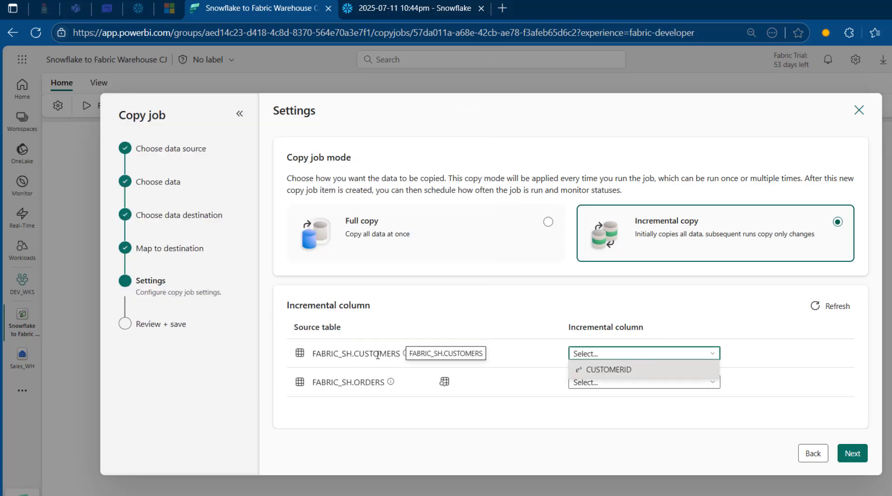
left_click(607, 370)
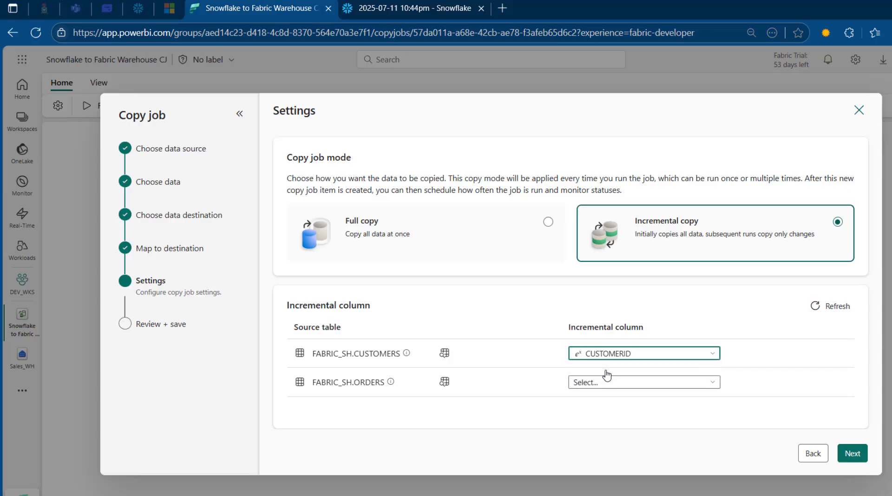
left_click(673, 383)
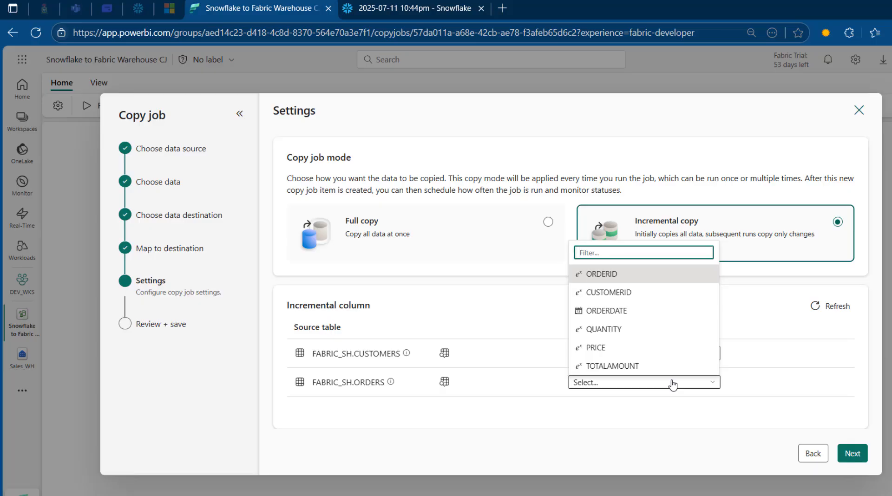
left_click(604, 312)
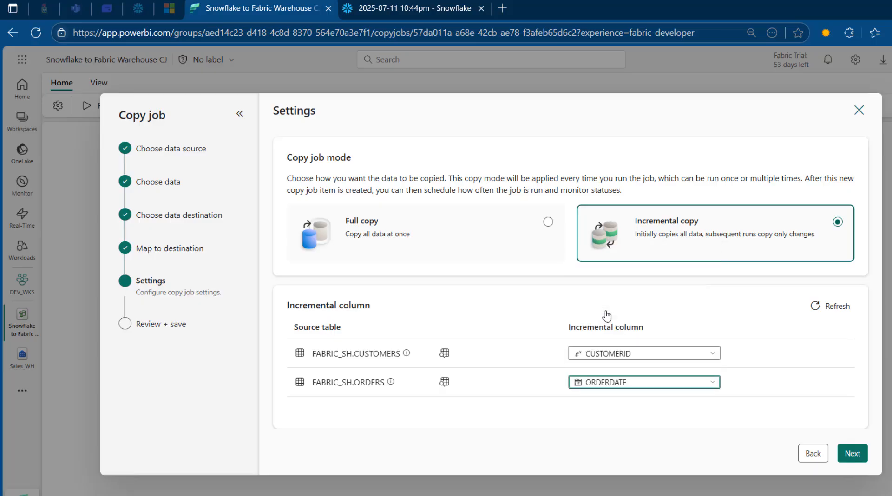
Step: Switch to Snowflake, close the account details, examine the order dates in the query results, and return to the Fabric copy job
left_click(405, 8)
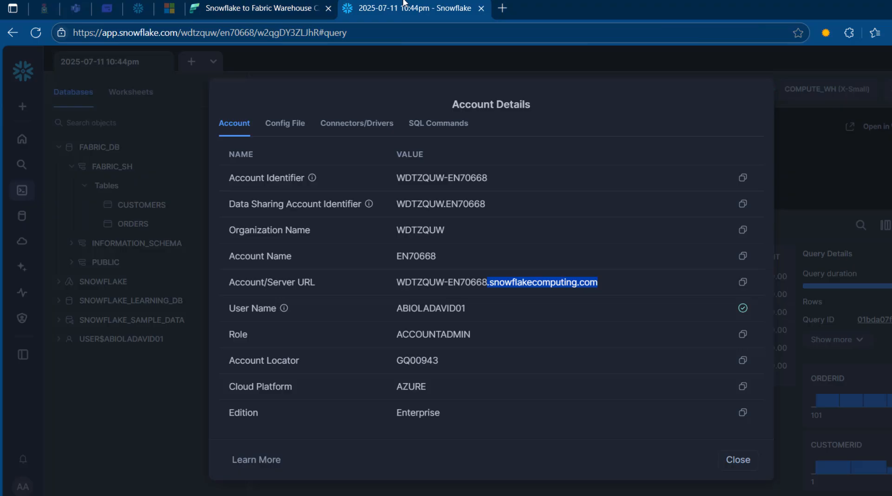
left_click(815, 163)
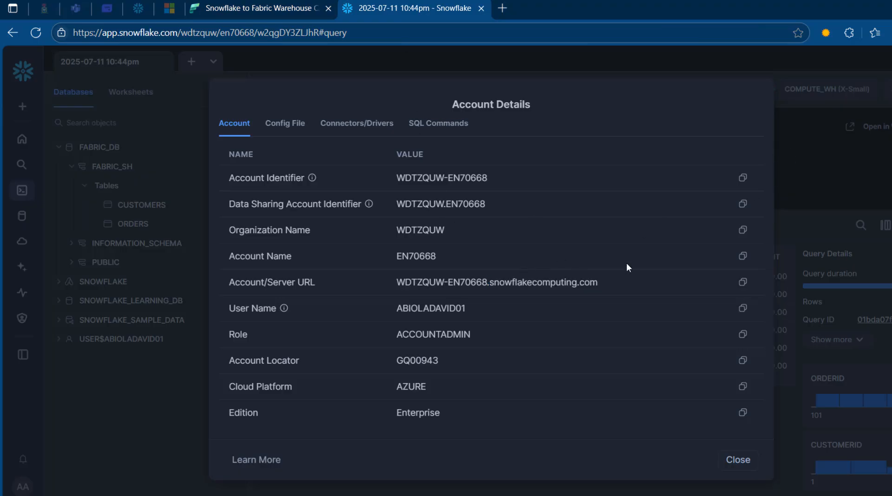
left_click(733, 458)
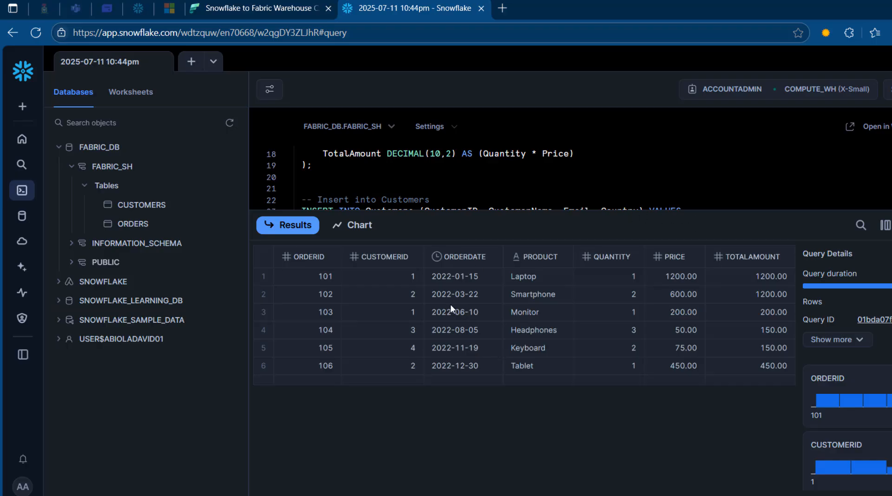
left_click(256, 8)
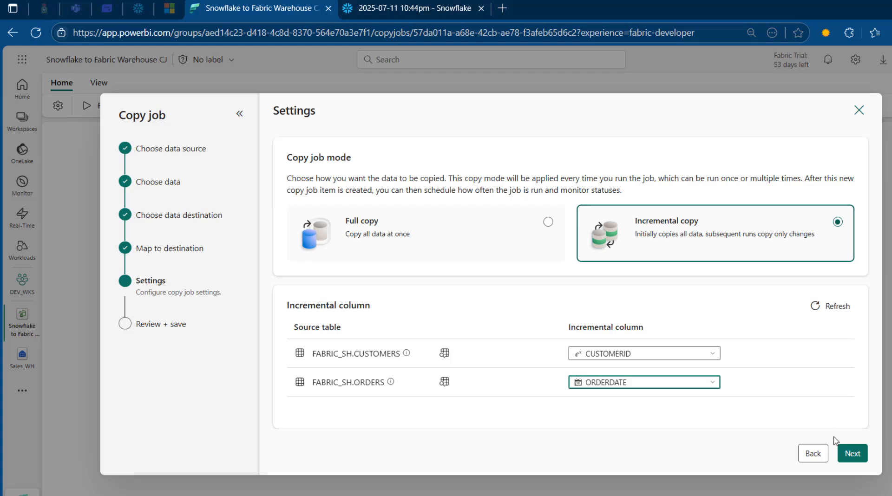
Step: Continue to the copy job summary, check its source and destination, and turn off Start data transfer immediately
left_click(852, 455)
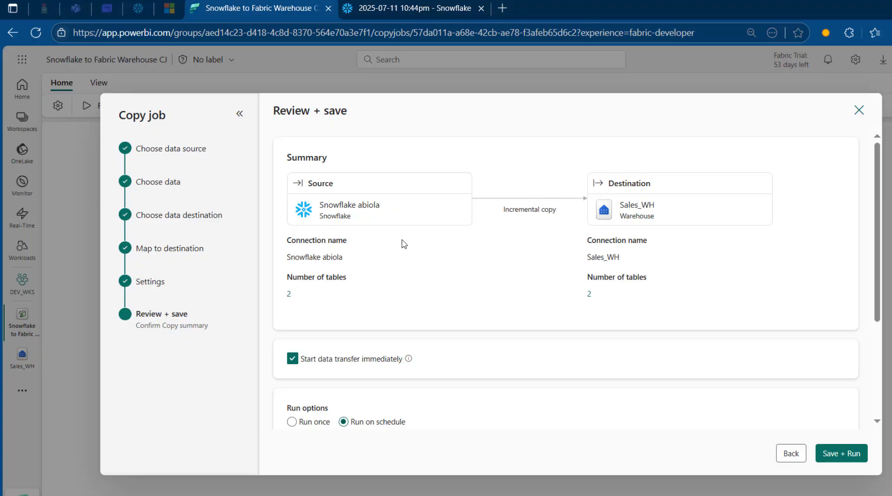
left_click_drag(315, 249, 344, 275)
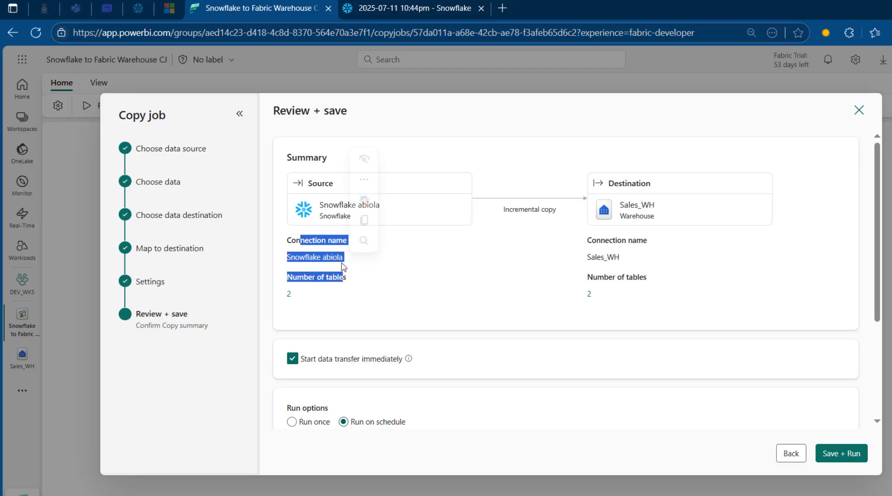
left_click_drag(594, 257, 650, 277)
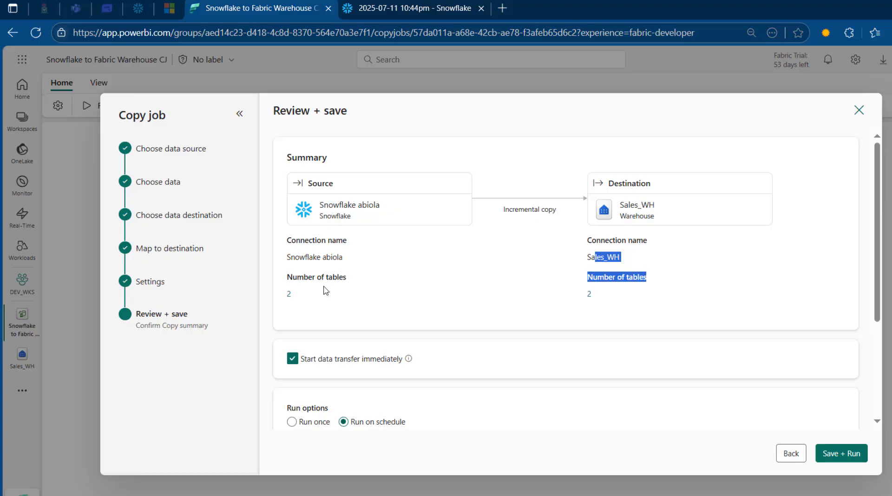
left_click(618, 294)
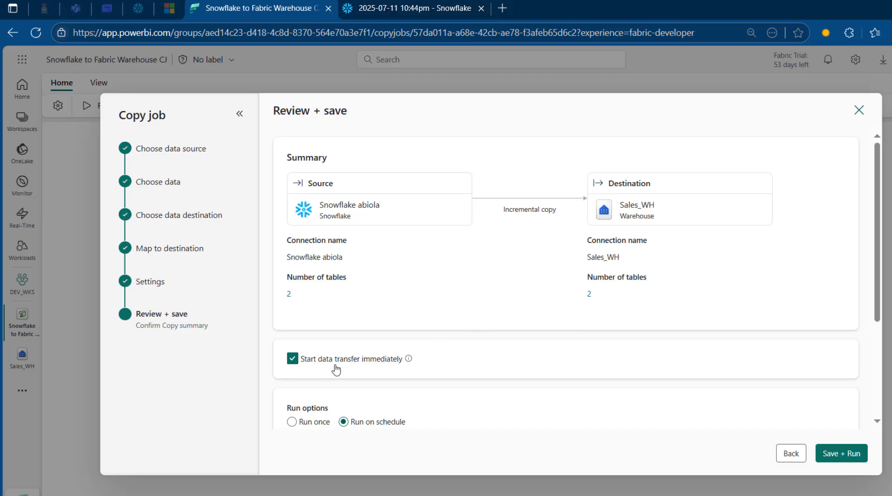
left_click(292, 359)
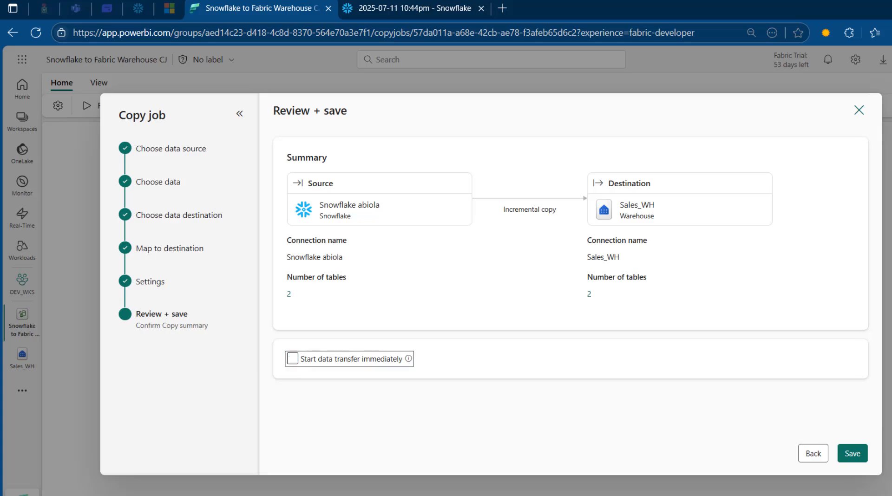
Step: Turn on Start data transfer immediately and schedule the copy job to repeat by the minute, every 3 minutes
left_click(293, 363)
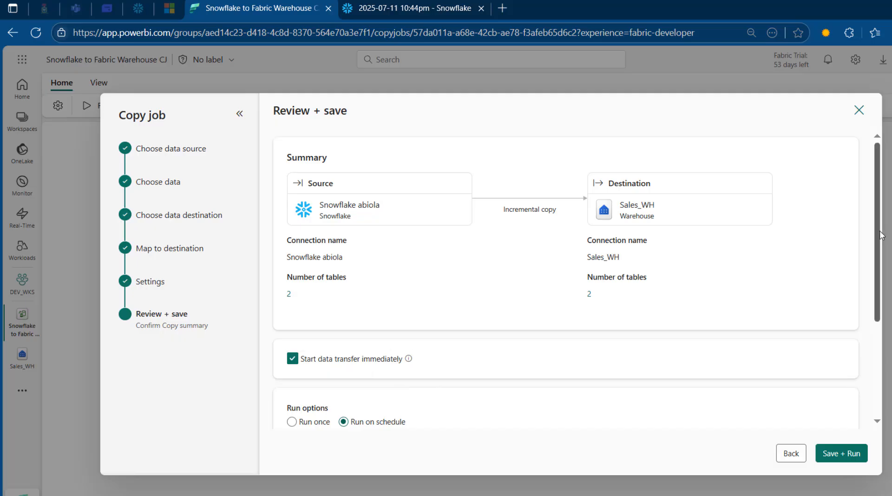
scroll(673, 304, "down", 3)
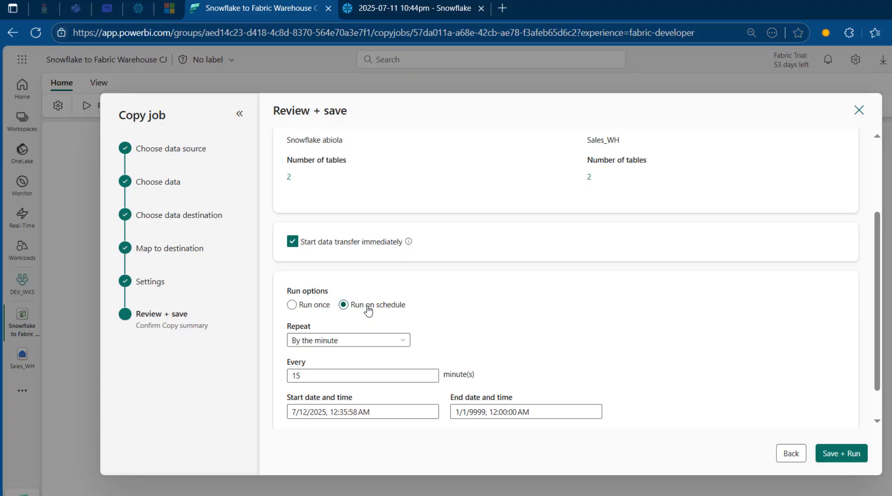
left_click(403, 342)
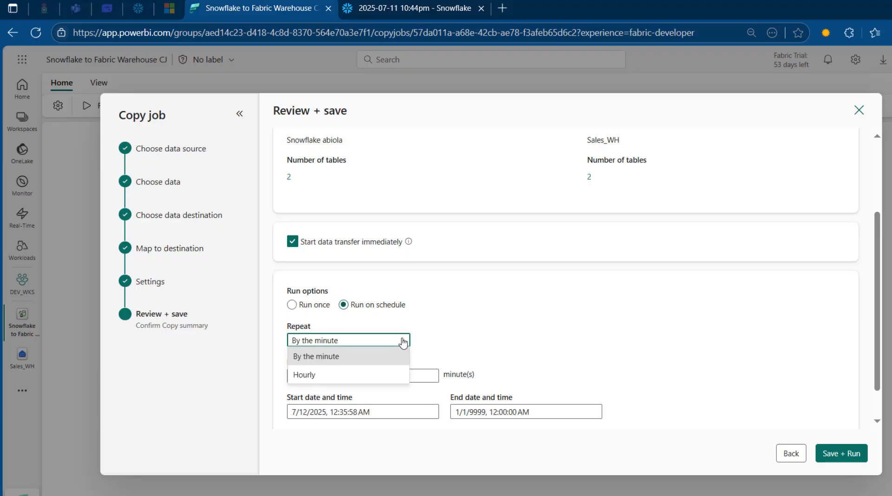
left_click(480, 346)
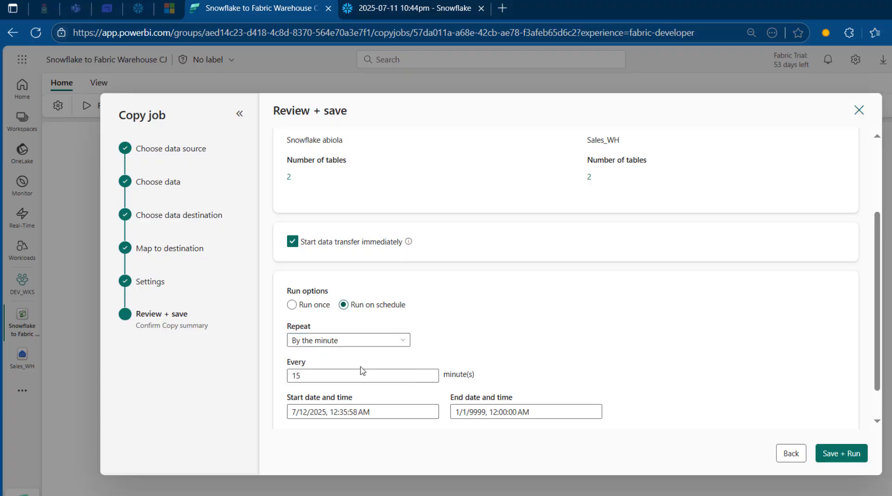
left_click(321, 376)
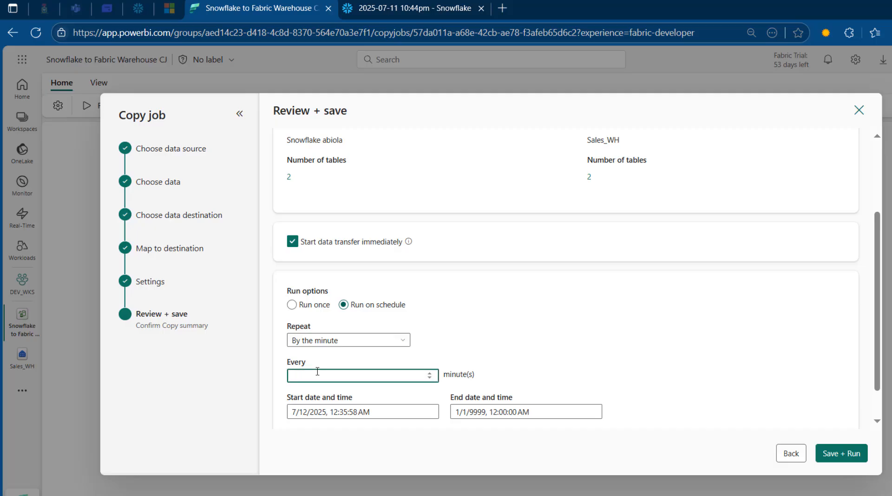
type("3")
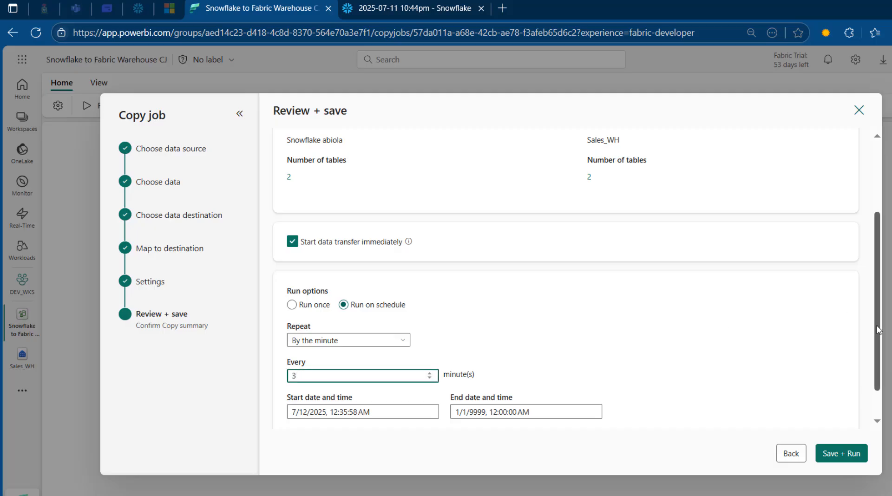
left_click_drag(878, 328, 877, 384)
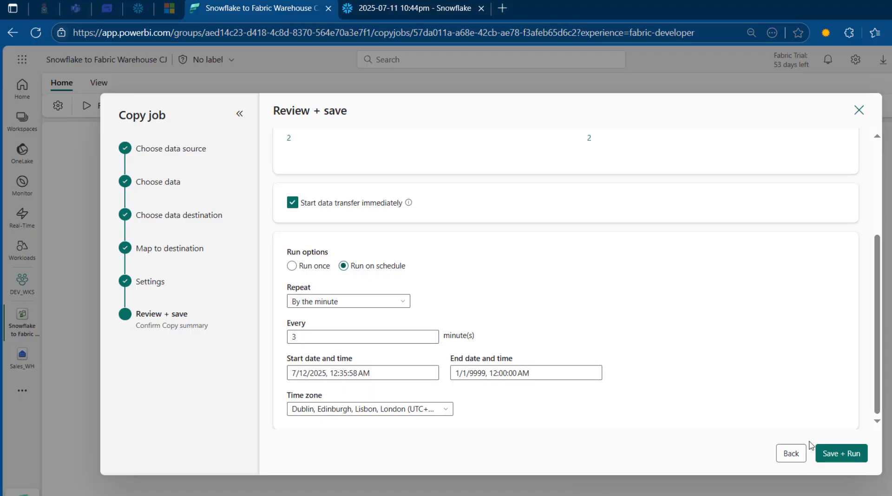
Step: Save and run the copy job, refresh its results and check the schedule shown above them
left_click(838, 454)
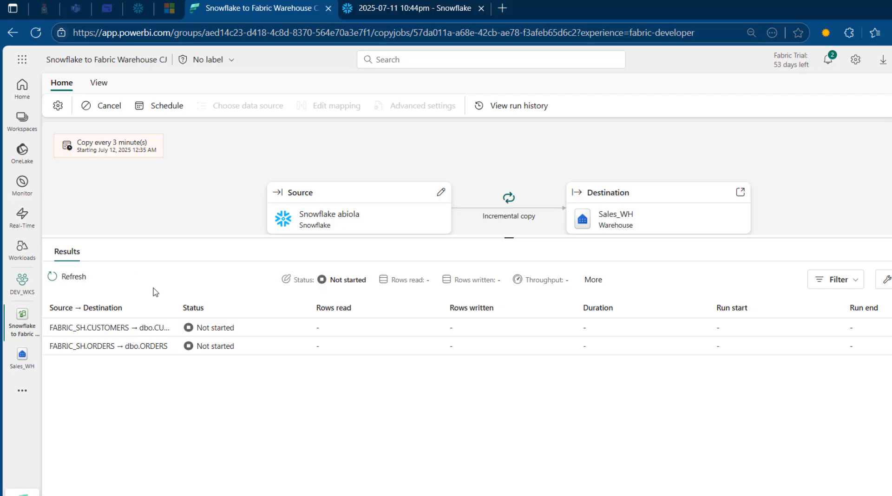
left_click(52, 276)
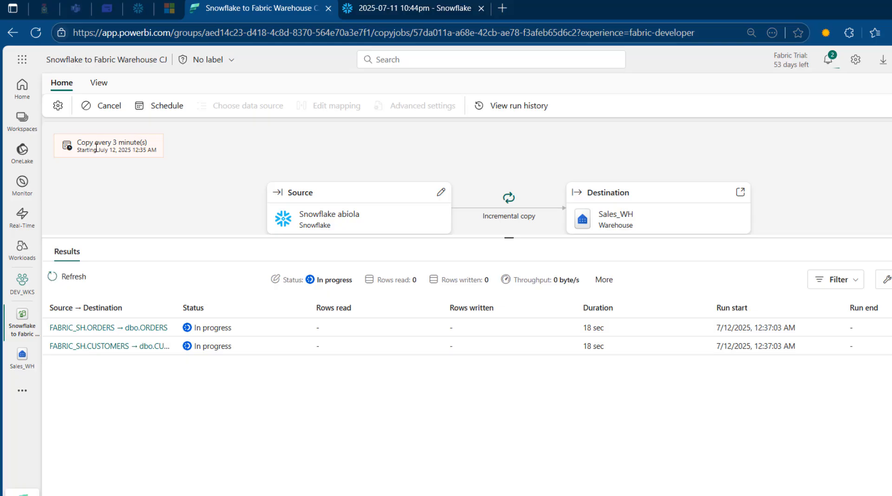
left_click_drag(111, 143, 167, 150)
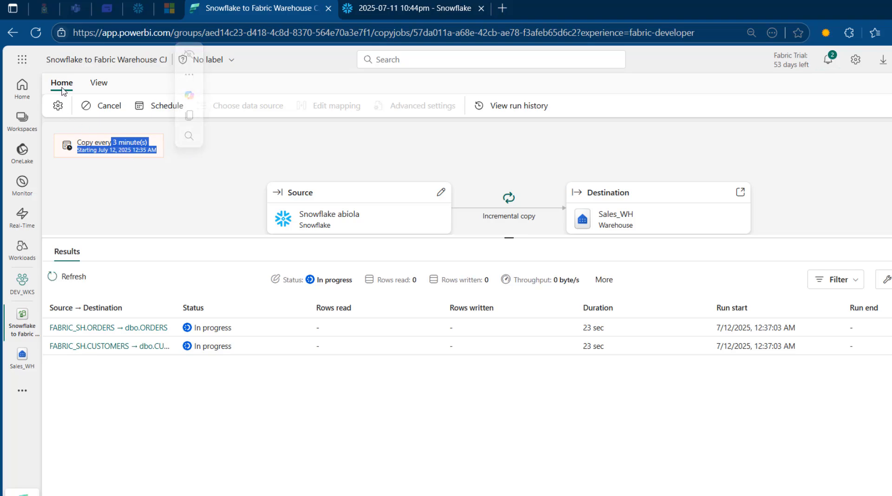
Step: Review the copy job's settings, covering its name, sensitivity label options, endorsement and schedule, and close them
left_click(57, 106)
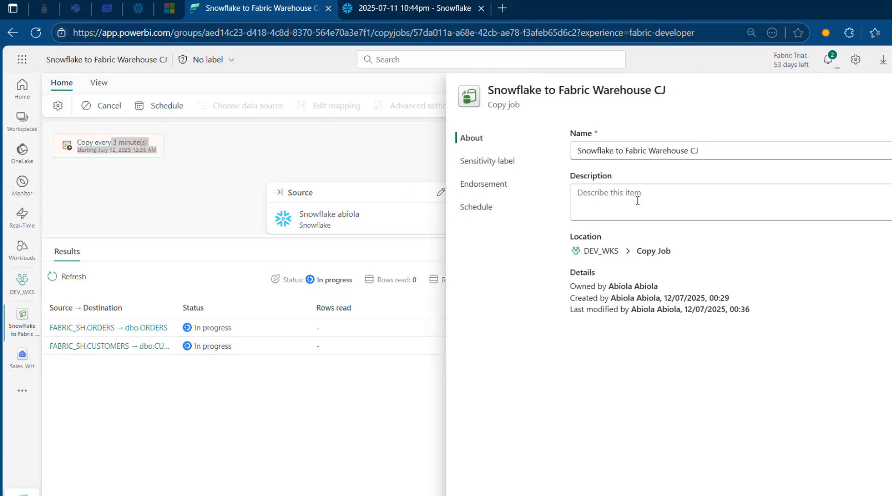
left_click(596, 153)
left_click_drag(596, 153, 701, 154)
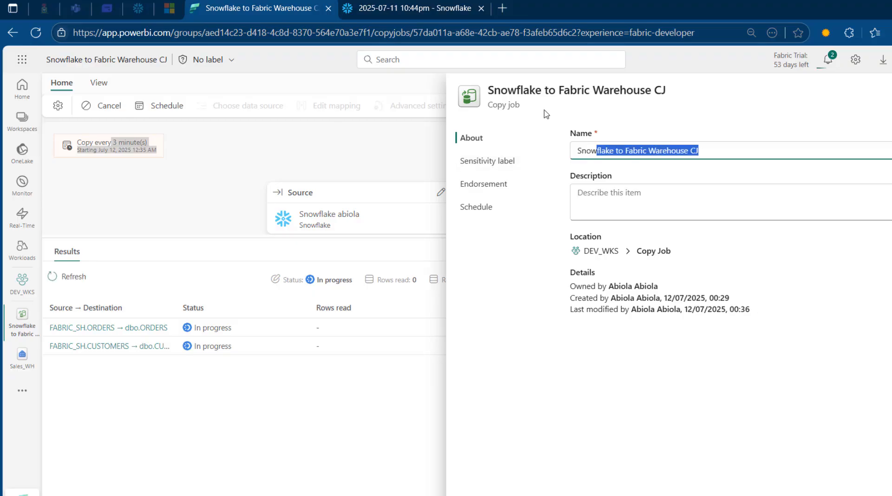
left_click(505, 167)
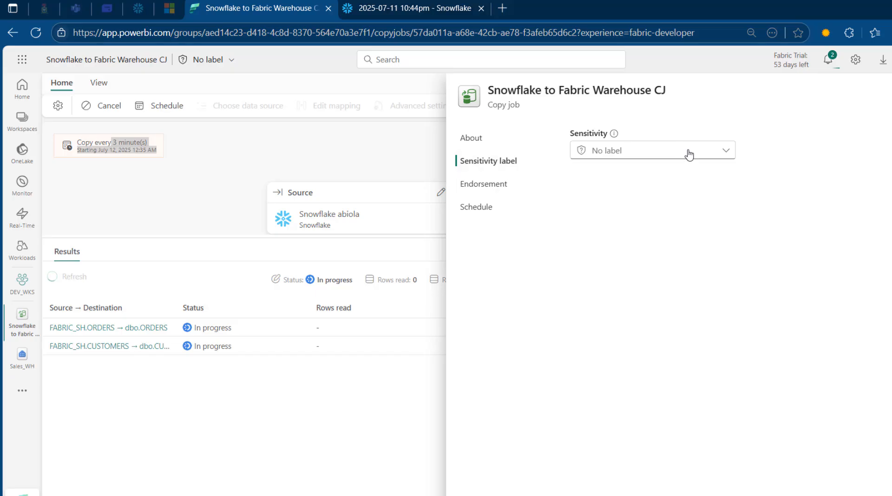
left_click(689, 154)
mouse_move(694, 219)
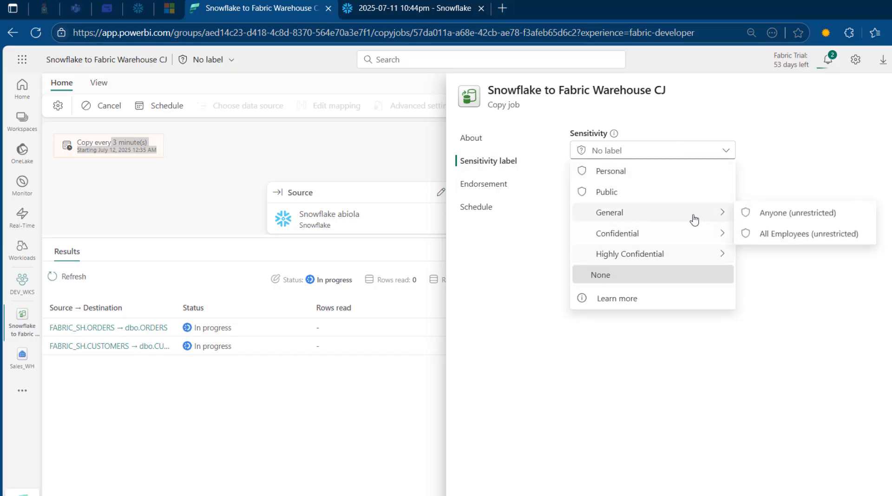
left_click(543, 234)
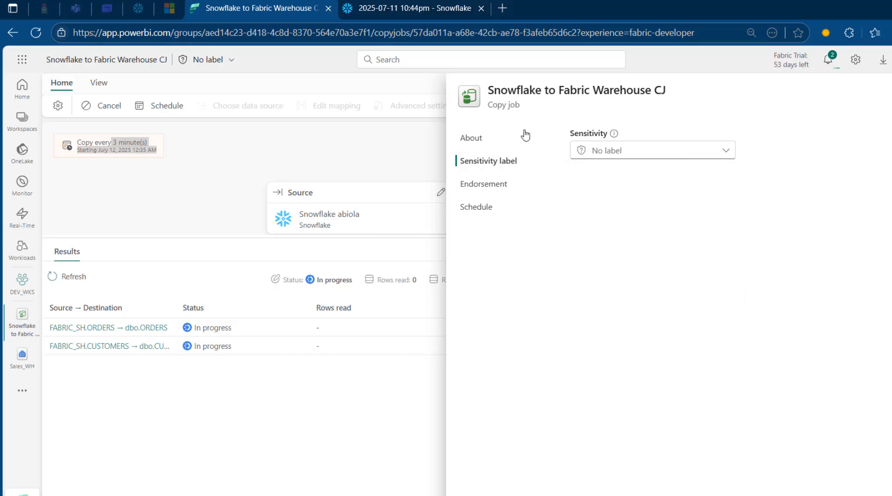
left_click(503, 184)
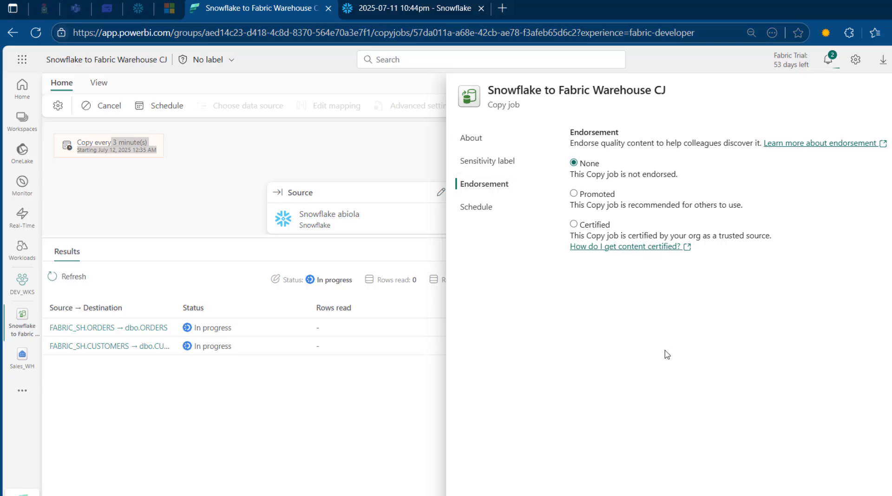
left_click(486, 209)
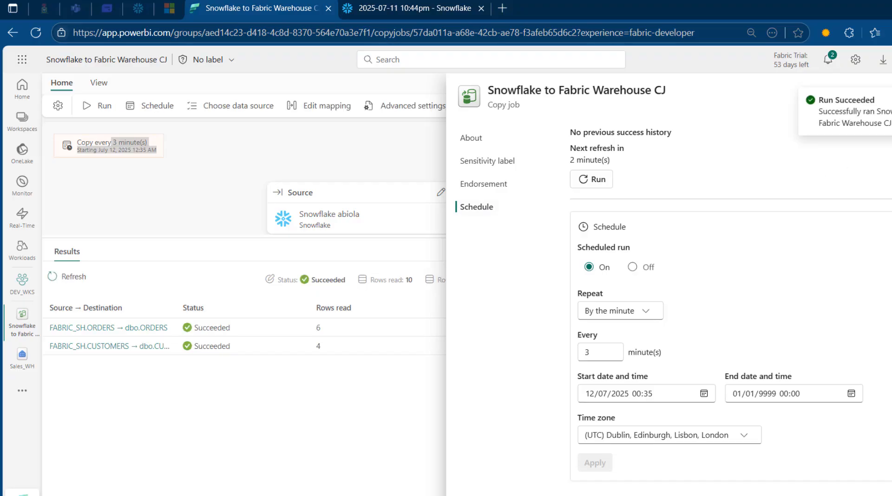
left_click(889, 91)
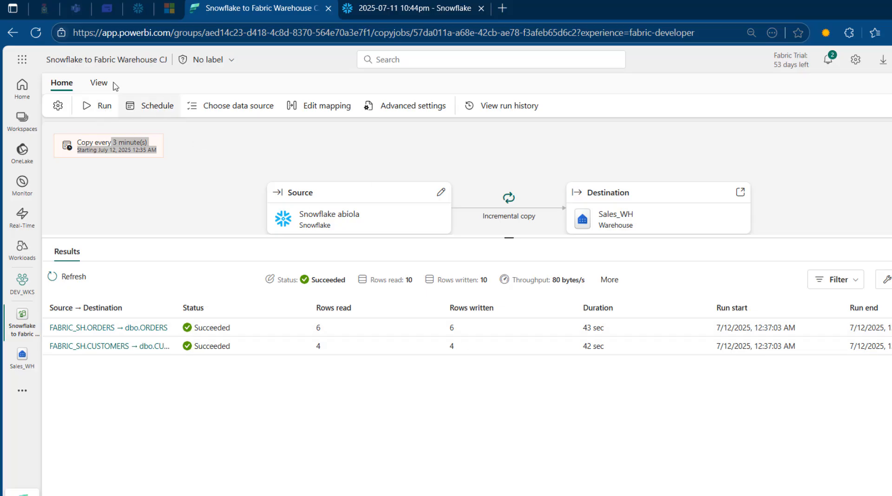
Step: Examine the copy job's JSON code, including its source connection settings, and close it
left_click(98, 83)
left_click(117, 109)
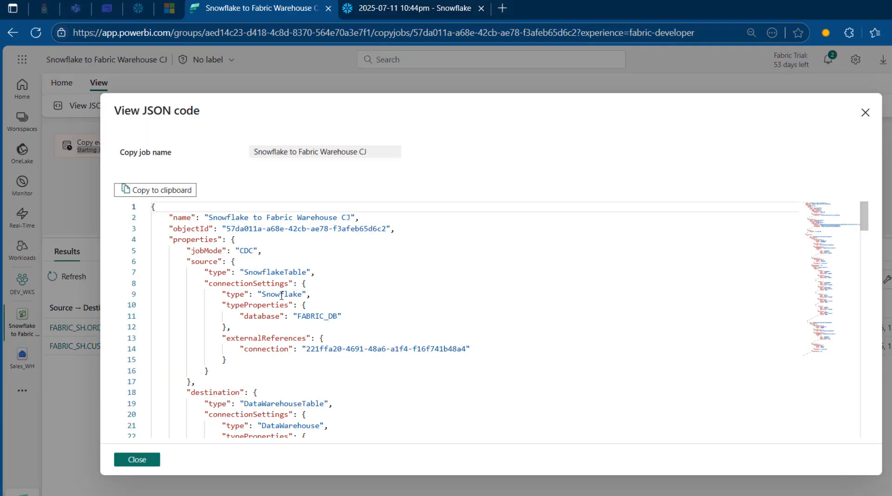
left_click_drag(205, 225, 240, 217)
left_click(241, 217)
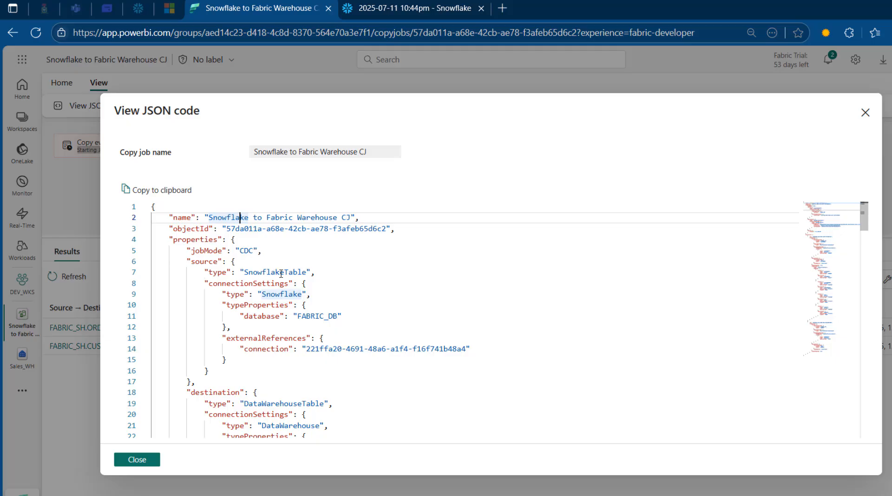
left_click(358, 334)
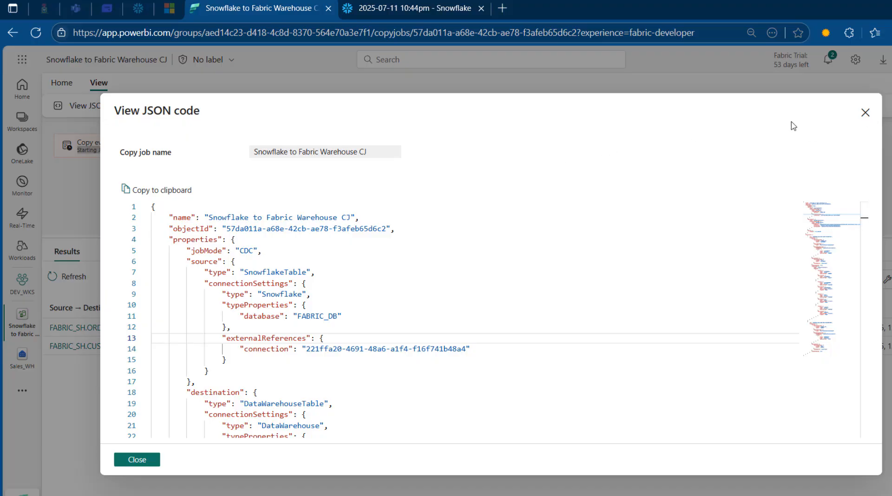
left_click(865, 113)
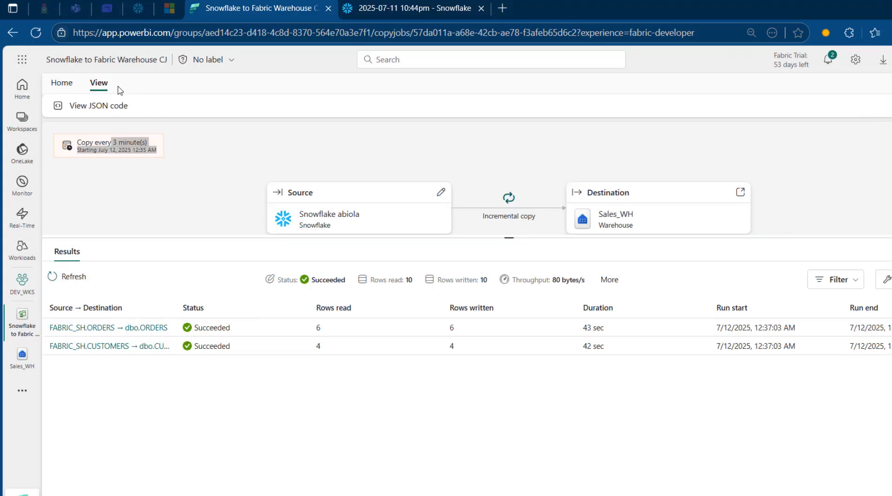
Step: Check the incremental columns in the copy job's advanced settings without changing them, and review its run history
left_click(62, 85)
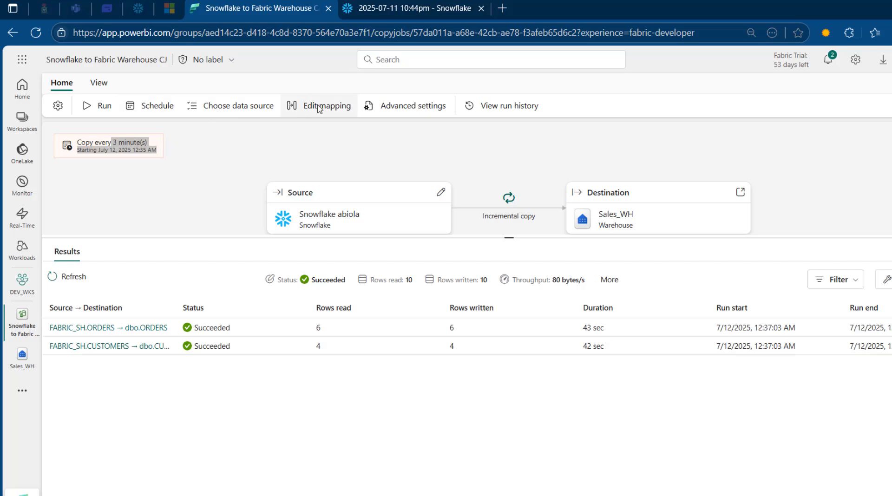
left_click(405, 109)
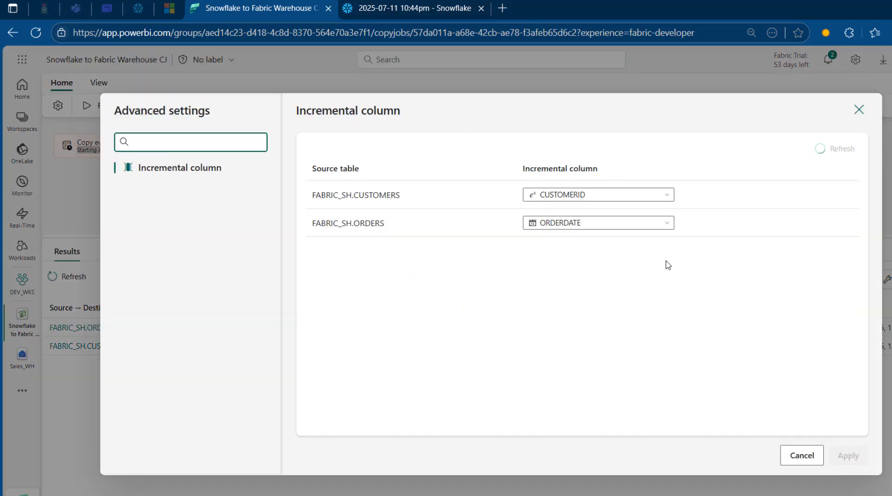
left_click(802, 456)
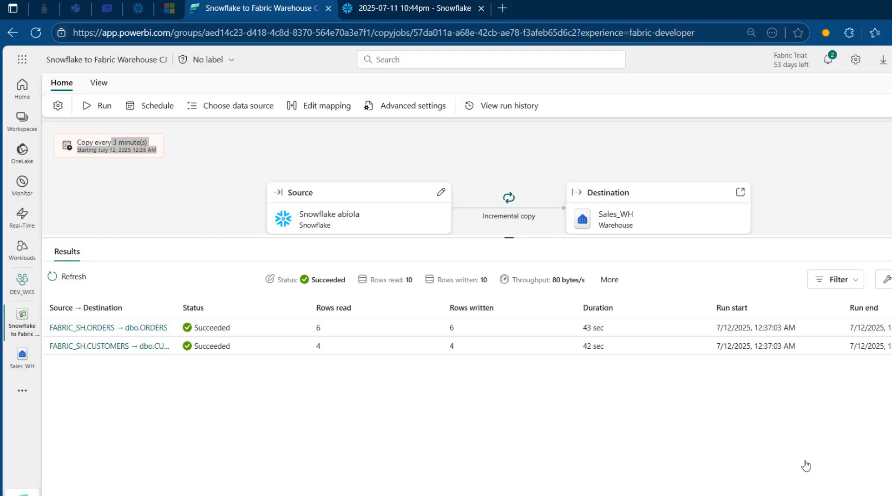
left_click(503, 108)
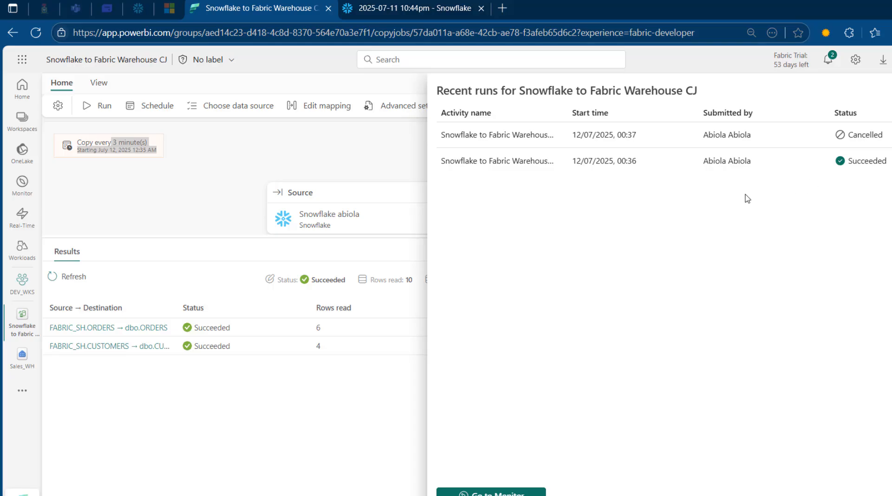
left_click(890, 90)
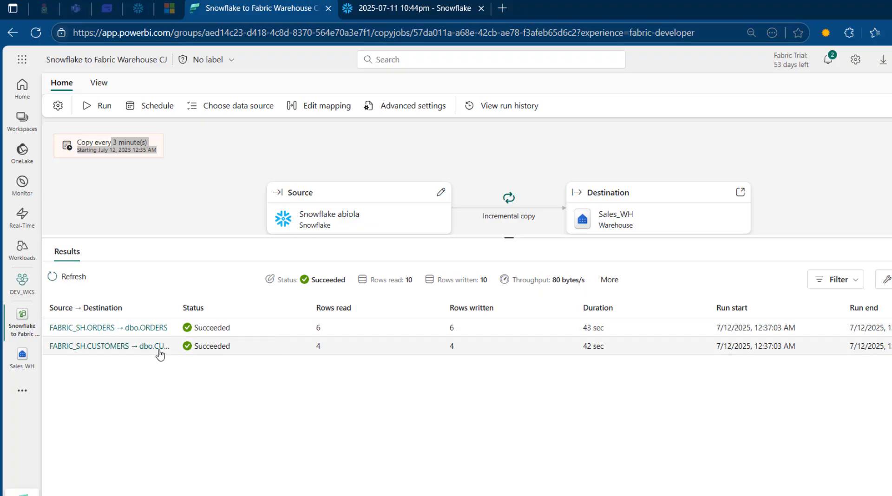
Step: Open the Sales_WH warehouse, refresh it and preview the ORDERS and CUSTOMERS tables in its dbo schema
left_click(17, 362)
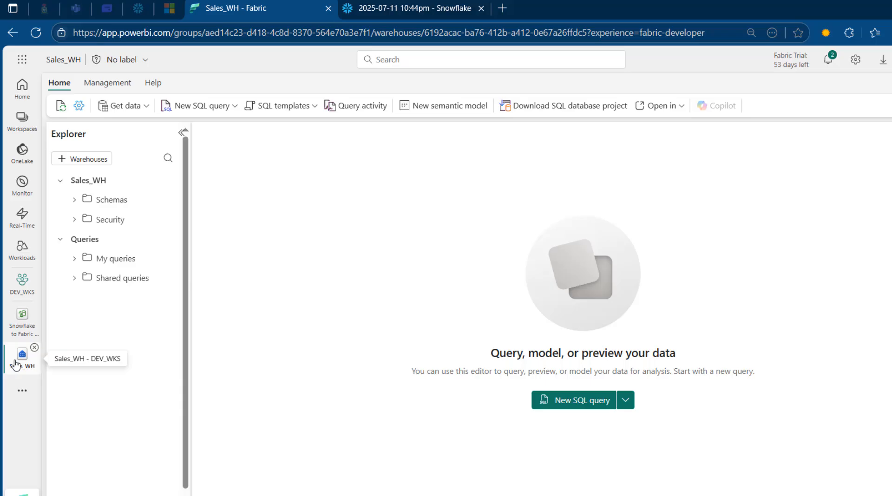
left_click(57, 112)
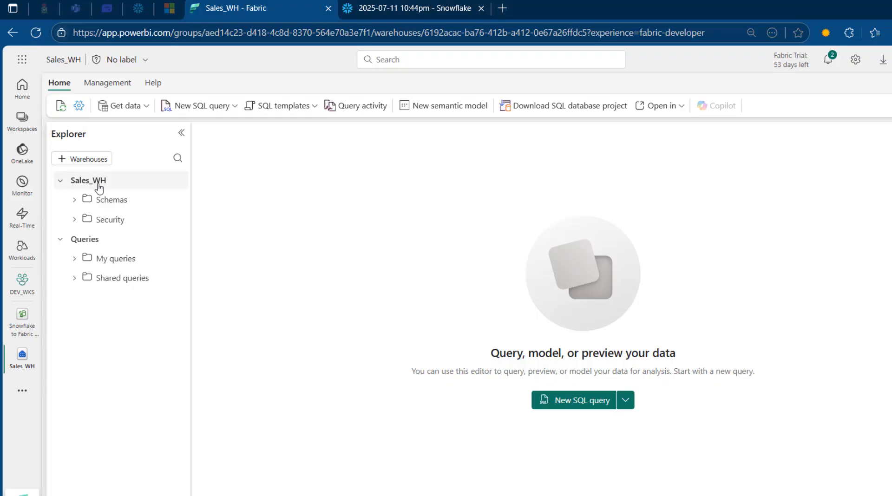
left_click(74, 201)
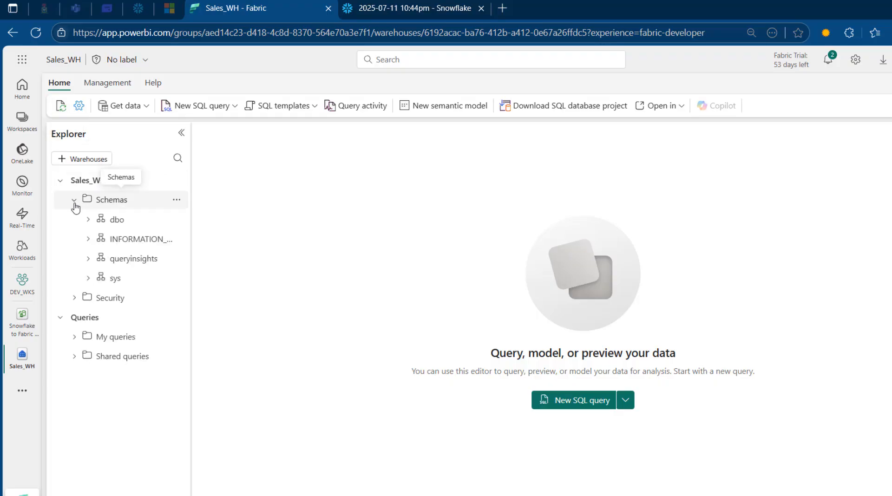
left_click(88, 219)
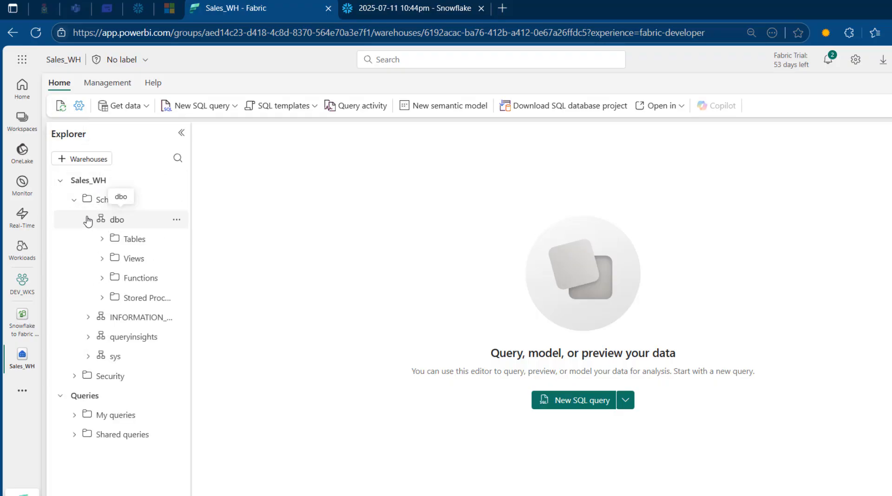
left_click(101, 239)
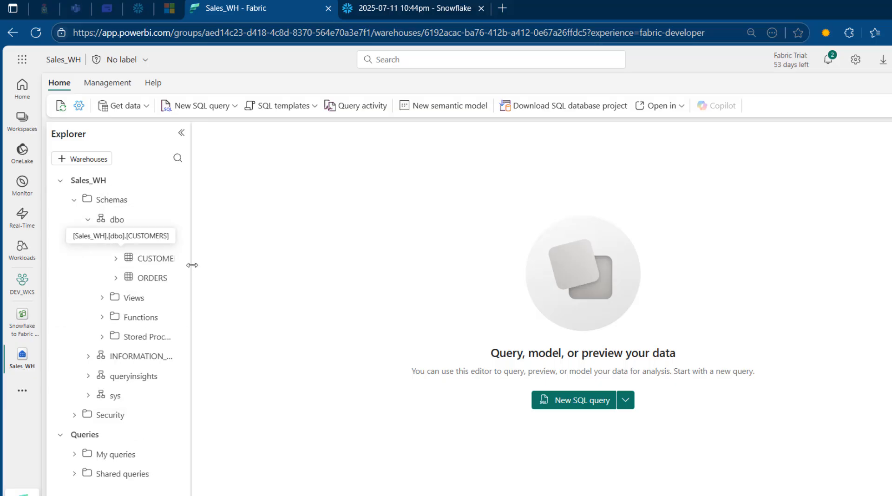
left_click_drag(192, 265, 314, 279)
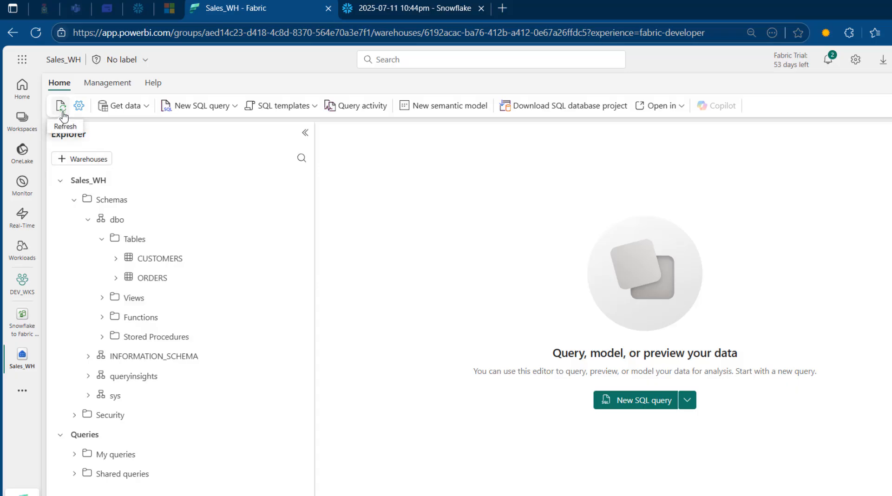
left_click(157, 278)
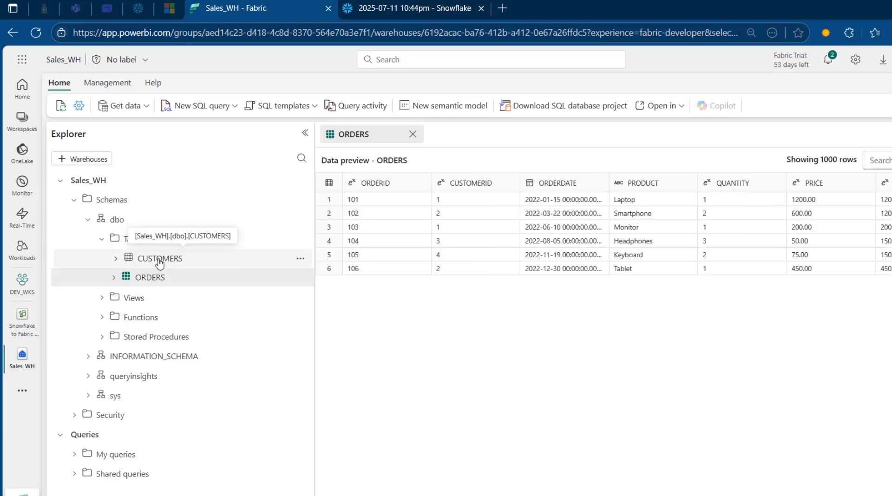
left_click(156, 259)
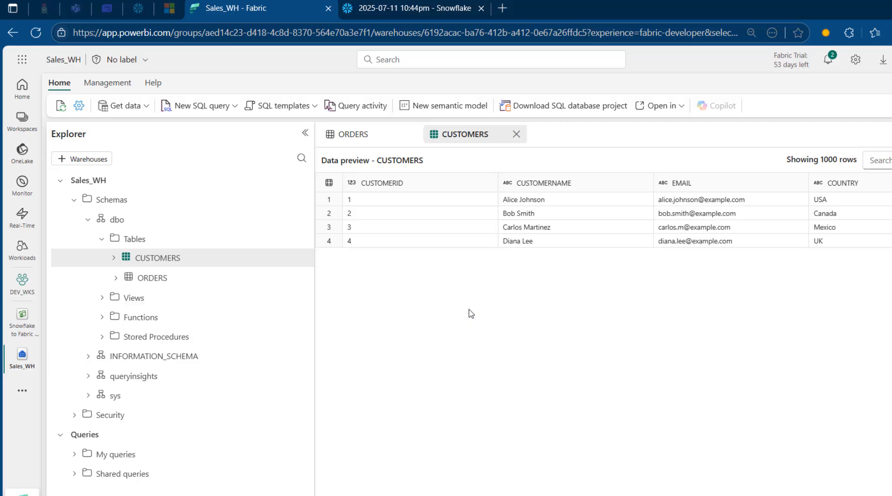
Step: Switch to the Snowflake worksheet and add a commented 2023 sales INSERT INTO Orders statement below the SELECT query, covering orders 107 to 114
left_click(424, 2)
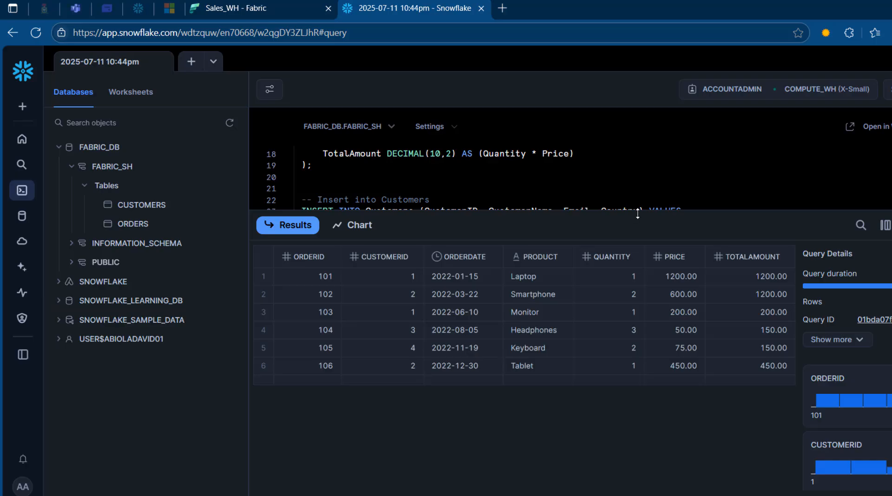
left_click_drag(638, 213, 629, 486)
left_click(301, 430)
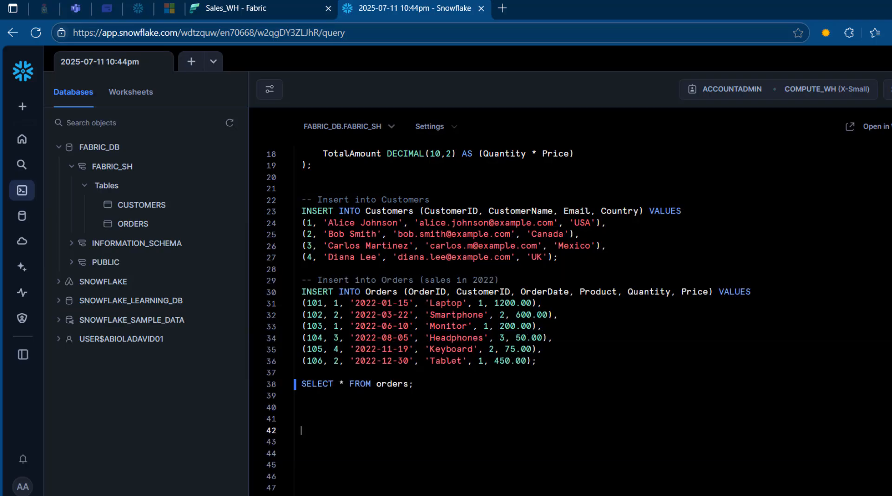
type("-- Insert into Orders (sales in 2023) INSERT INTO Orders (OrderID, CustomerID, OrderDate, Product, Quantity, Price) VALUES (107, 1, '2023-01-10', 'Wireless Mouse', 2, 40.00), (108, 3, '2023-02-18', 'Gaming Console', 1, 500.00), (109, 2, '2023-04-05', 'Smartwatch', 2, 150.00), (110, 4, '2023-06-12', 'Desk Lamp', 1, 35.00), (111, 1, '2023-08-09', 'External Hard Drive', 1, 95.00), (112, 3, '2023-09-27', 'Bluetooth Speaker', 2, 80.00), (113, 4, '2023-10-31', 'Webcam', 1, 60.00), (114, 2, '2023-12-20', 'Office Chair', 1, 180.00);")
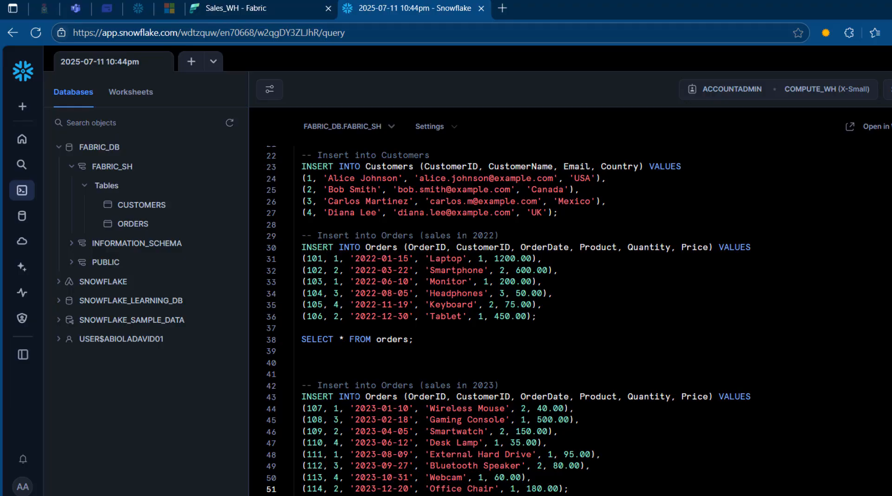
left_click_drag(354, 408, 584, 466)
left_click(584, 466)
left_click(539, 477)
key("ctrl+End")
key("Return")
key("Return")
key("Return")
key("Return")
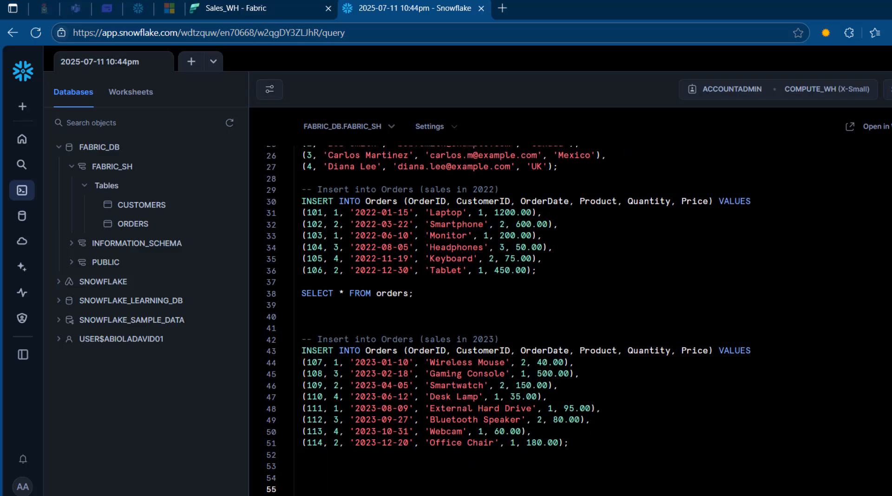
Step: Run the INSERT statement that adds the 2023 sales rows to the Orders table
left_click_drag(569, 443, 329, 385)
left_click(392, 385)
key("ctrl+Return")
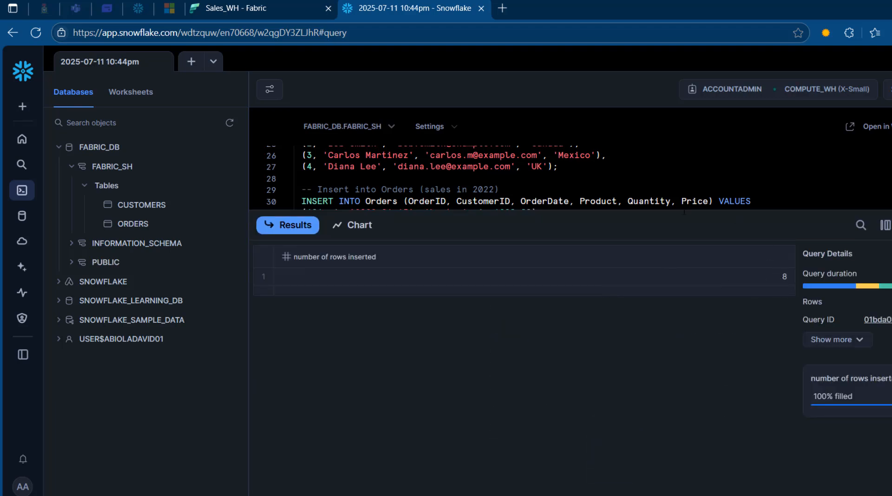
Step: Run the existing SELECT * FROM orders query to check the Orders table's rows
left_click_drag(684, 211, 665, 436)
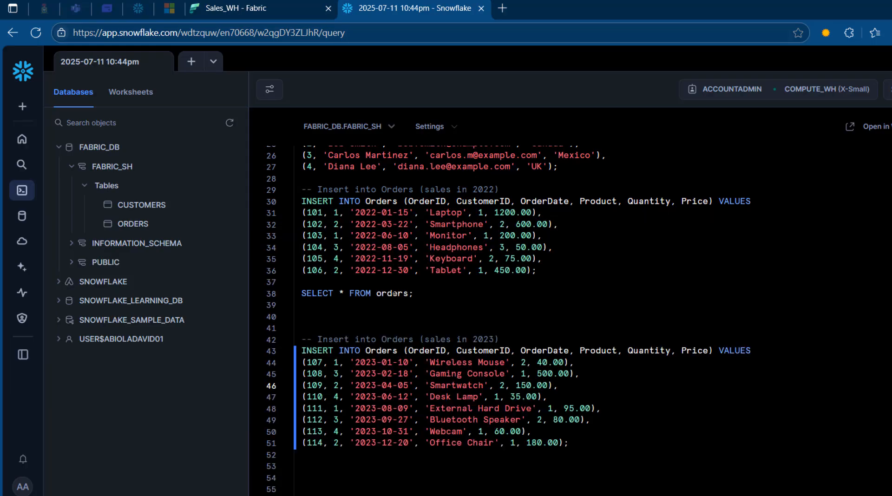
left_click(392, 293)
key("ctrl+Return")
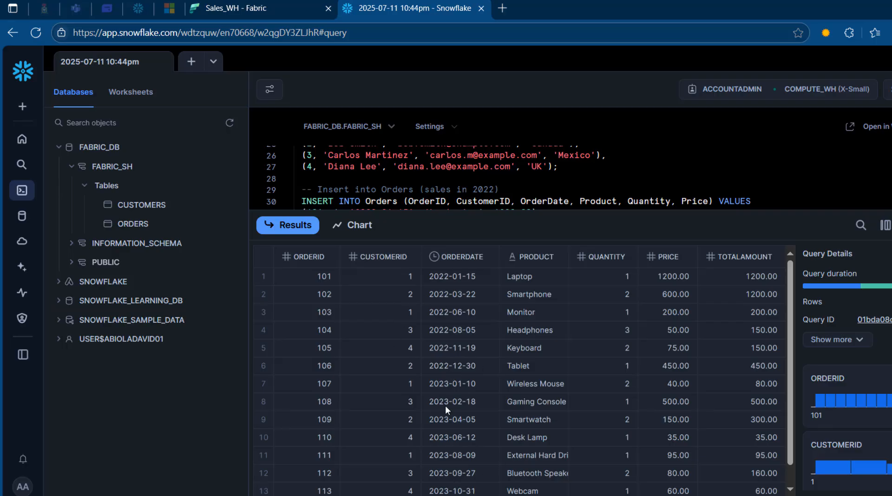
Step: Switch to Fabric, examine the copy job's latest run results, and compare them with the 2023 INSERT statement in the Snowflake worksheet
left_click(235, 5)
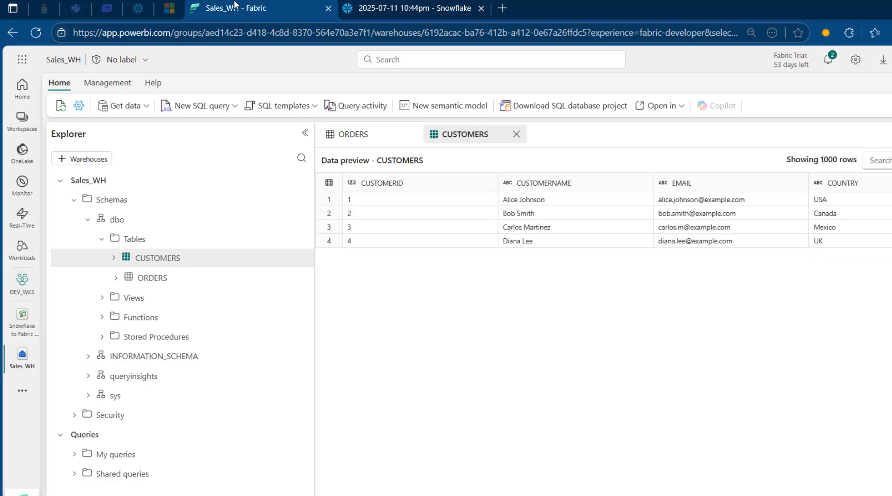
left_click(18, 334)
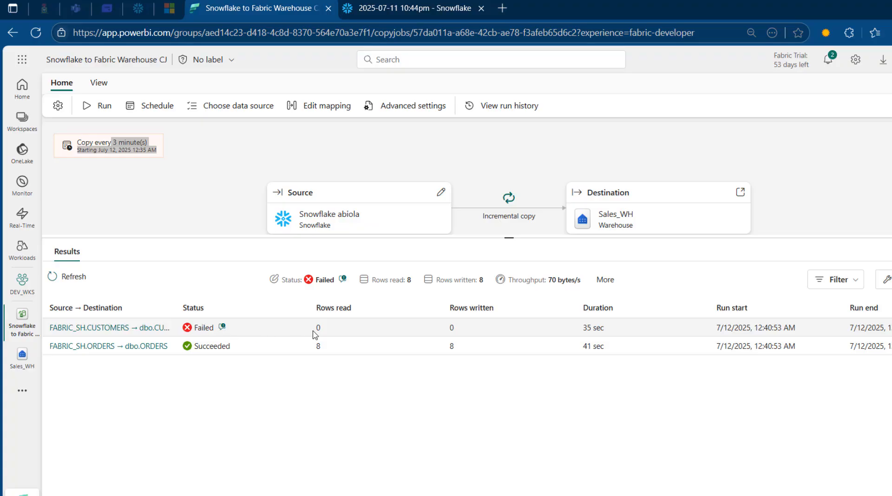
left_click(456, 6)
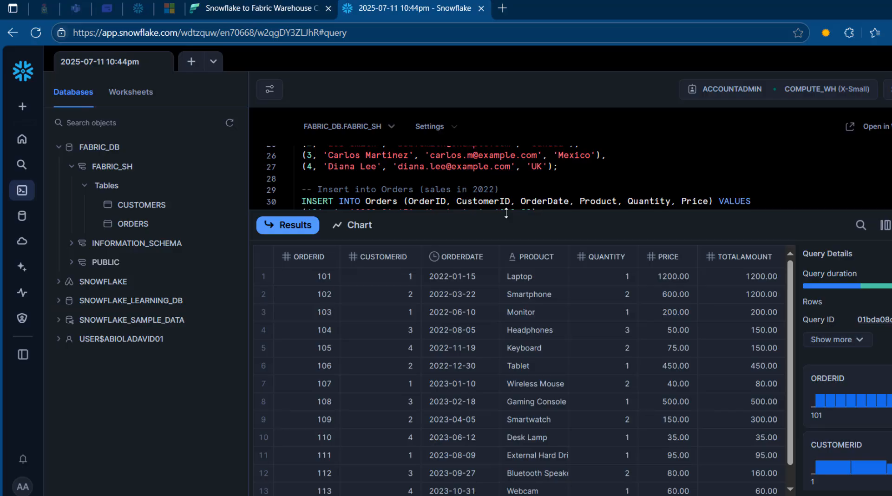
left_click_drag(506, 213, 508, 435)
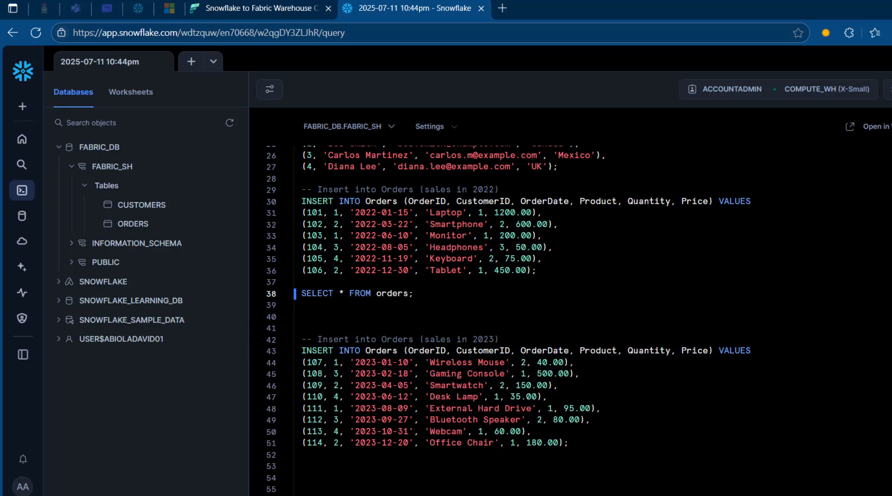
left_click(255, 8)
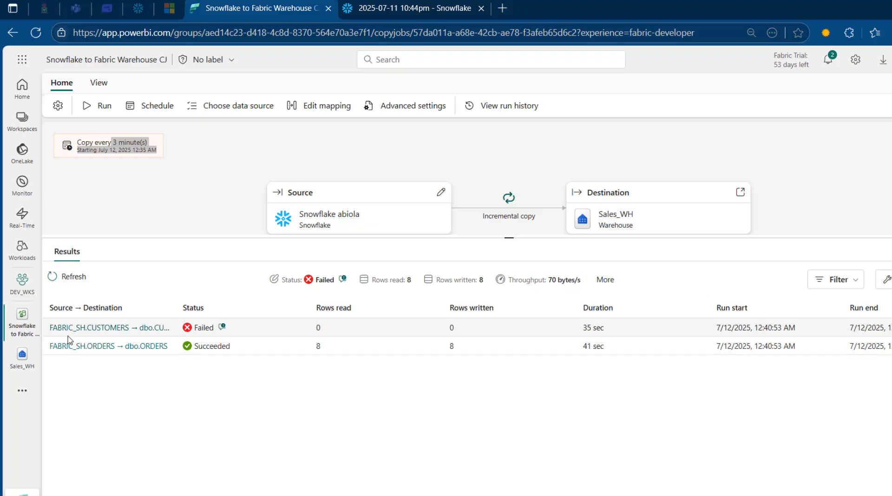
Step: Open the Sales_WH warehouse, refresh it, close the old ORDERS preview and preview the table again to check the 2023 order dates
left_click(22, 356)
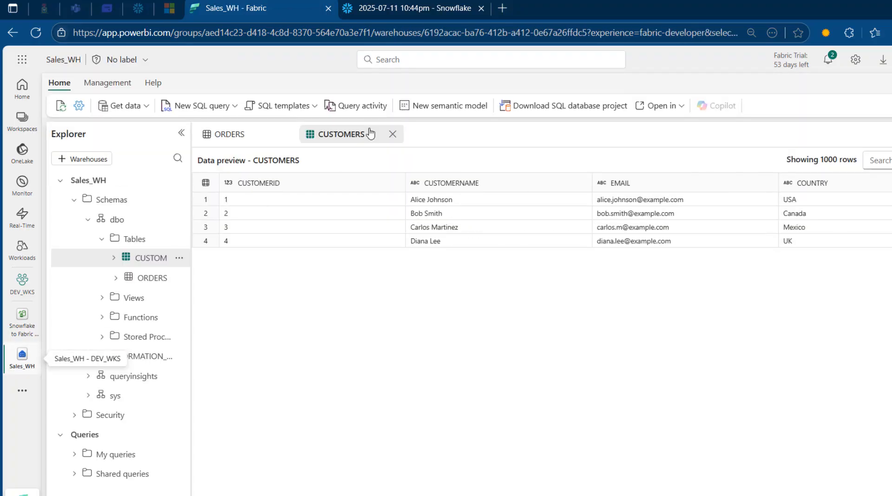
left_click(60, 106)
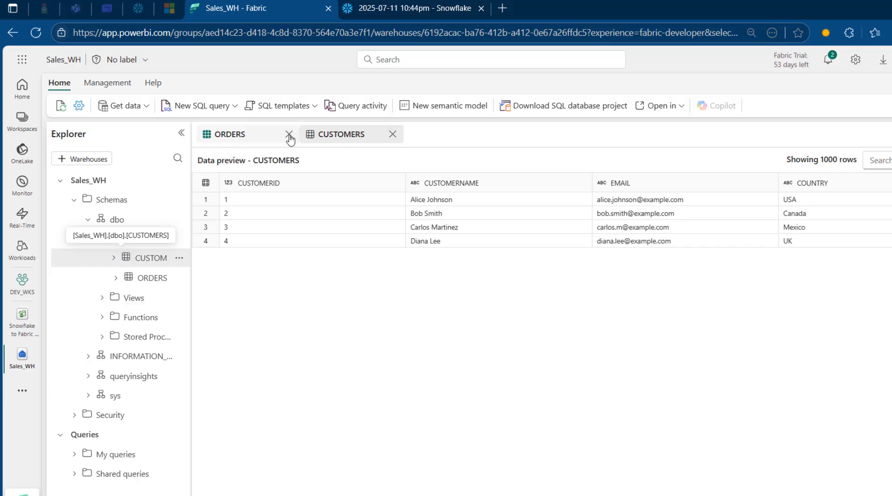
left_click(289, 135)
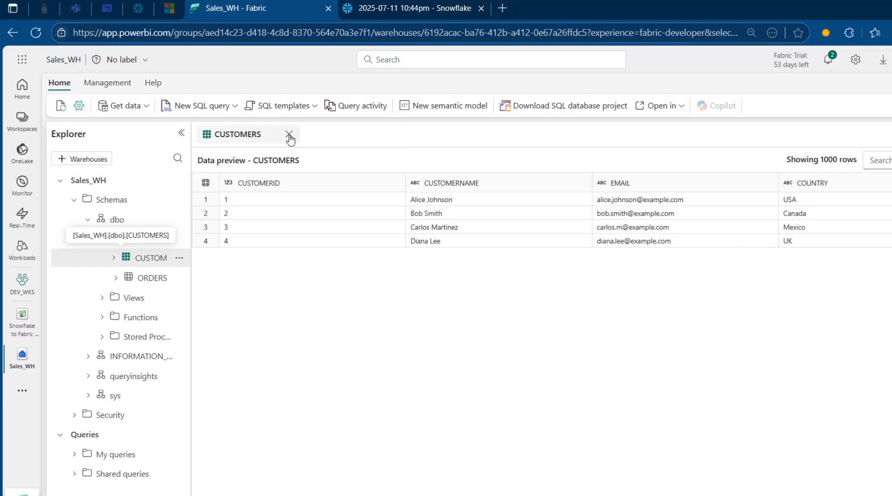
left_click(145, 281)
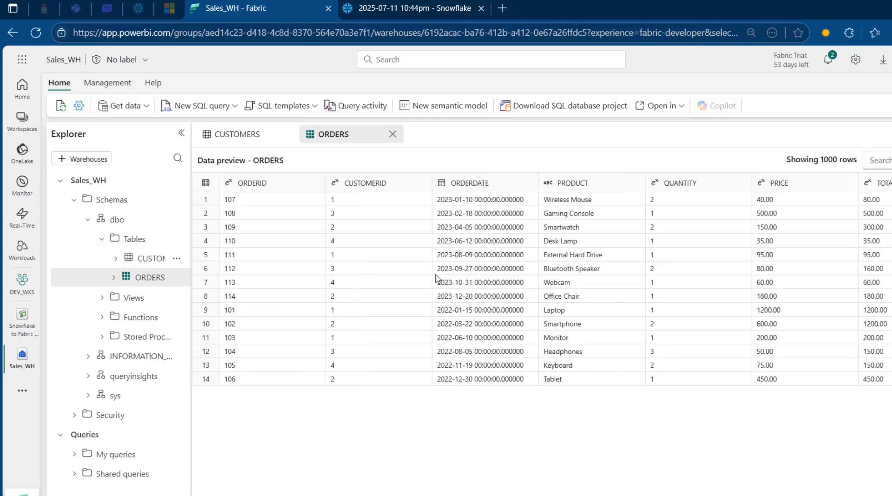
left_click(440, 198)
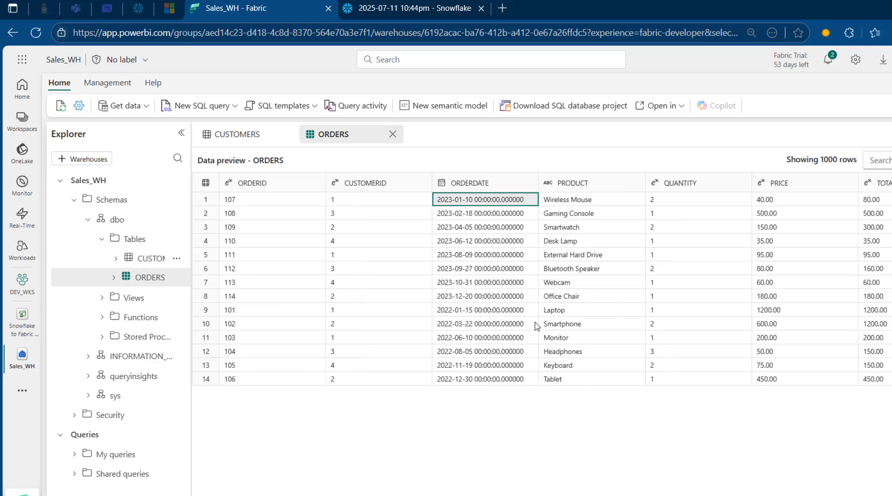